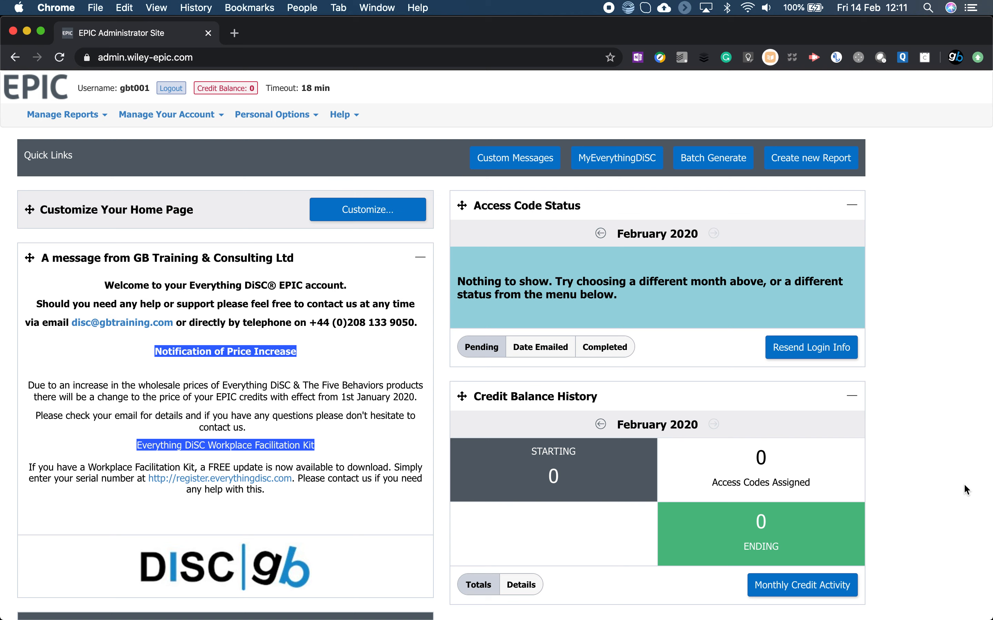
Look over the home page down to the EPIC News, and open the account information for viewing and editing.
scroll(964, 487, "down", 9)
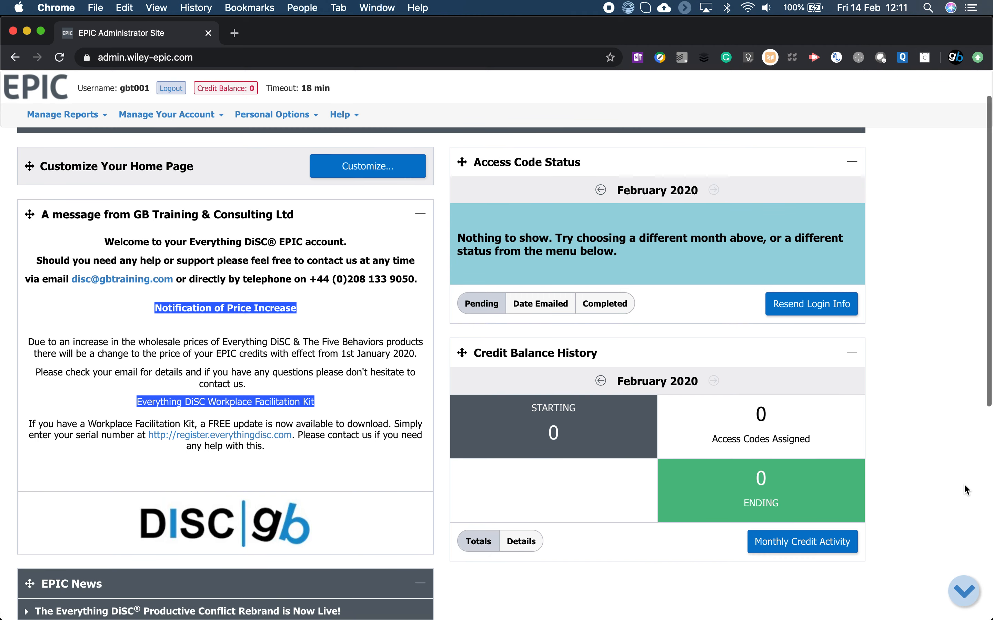
scroll(963, 483, "down", 1)
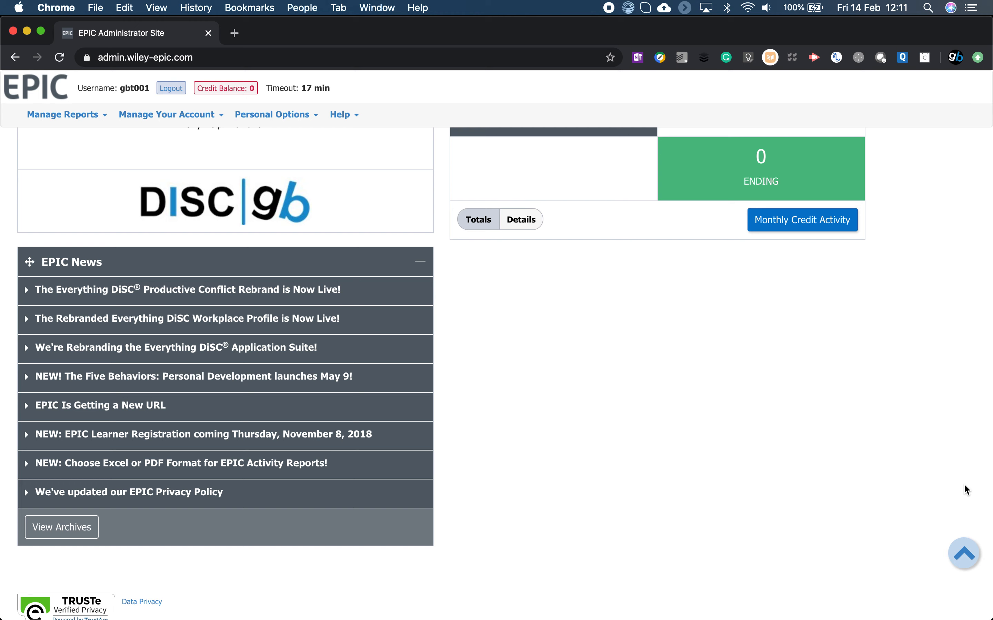
scroll(963, 483, "up", 10)
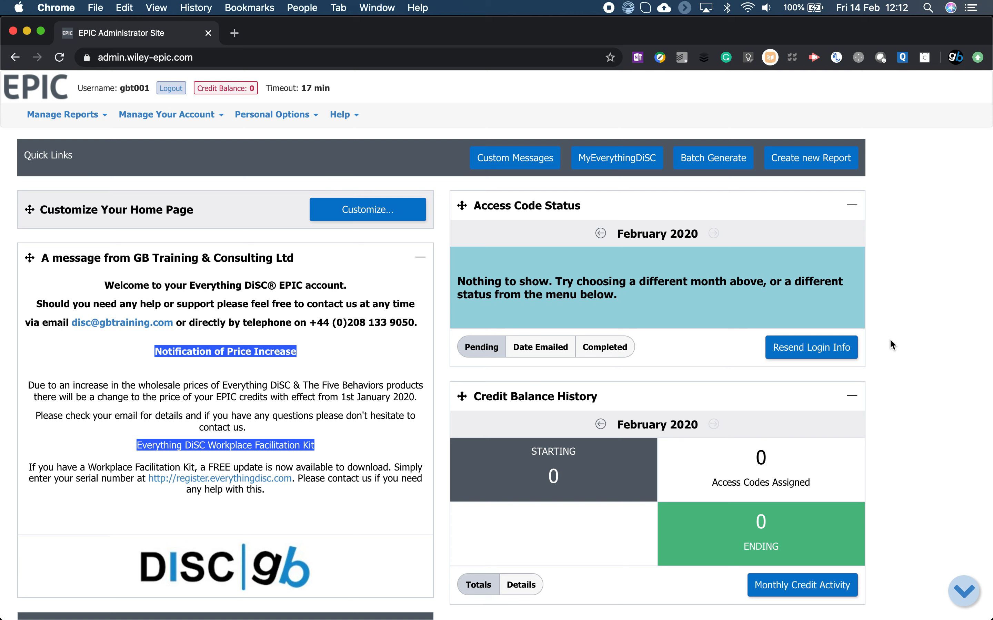
left_click(293, 116)
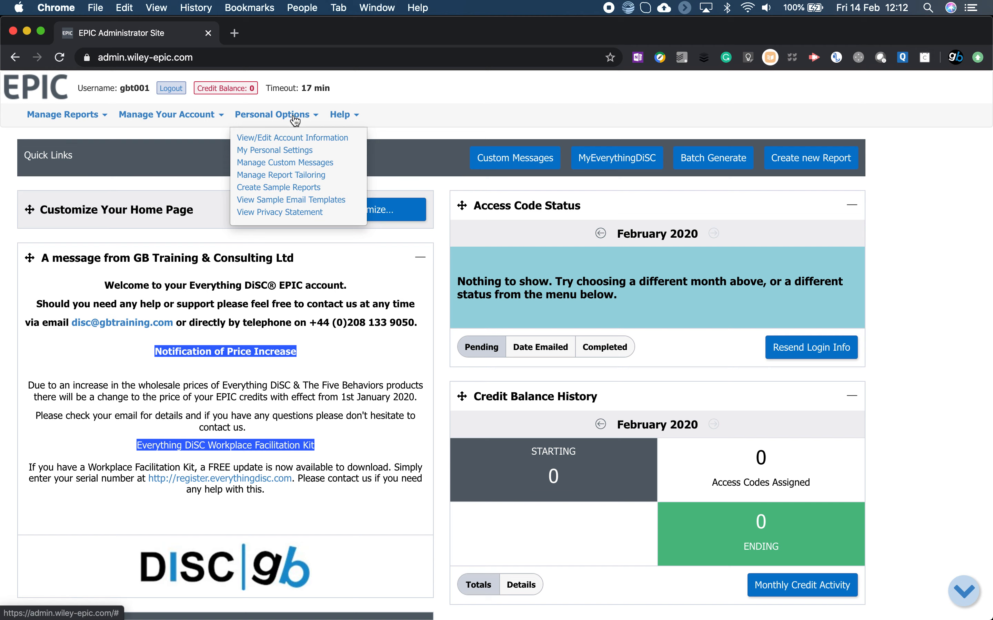
left_click(296, 140)
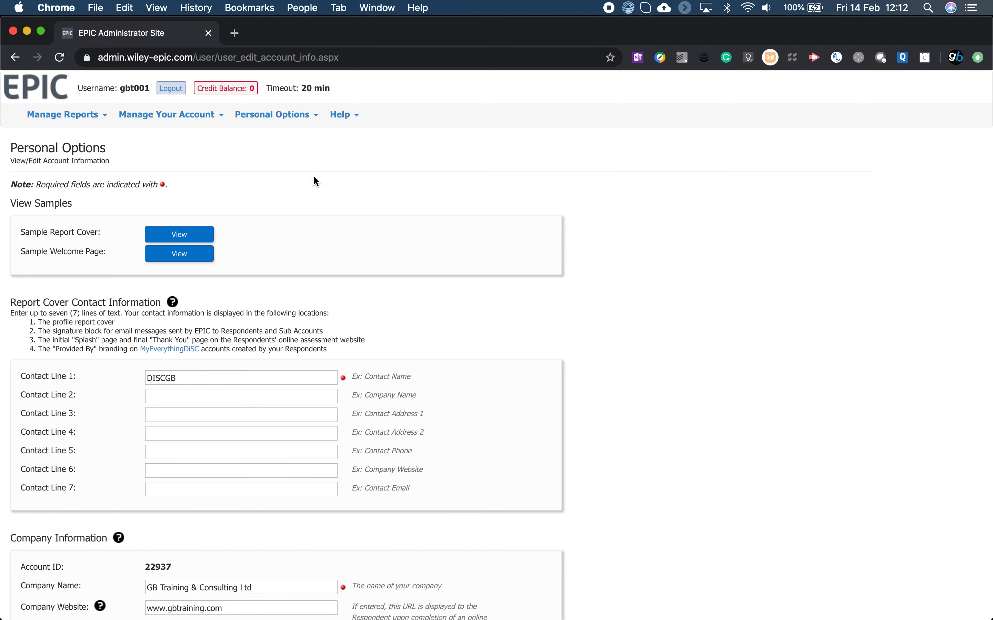
Review the account information settings from the report cover contact lines down to the advanced option for viewing reports online.
scroll(574, 442, "down", 3)
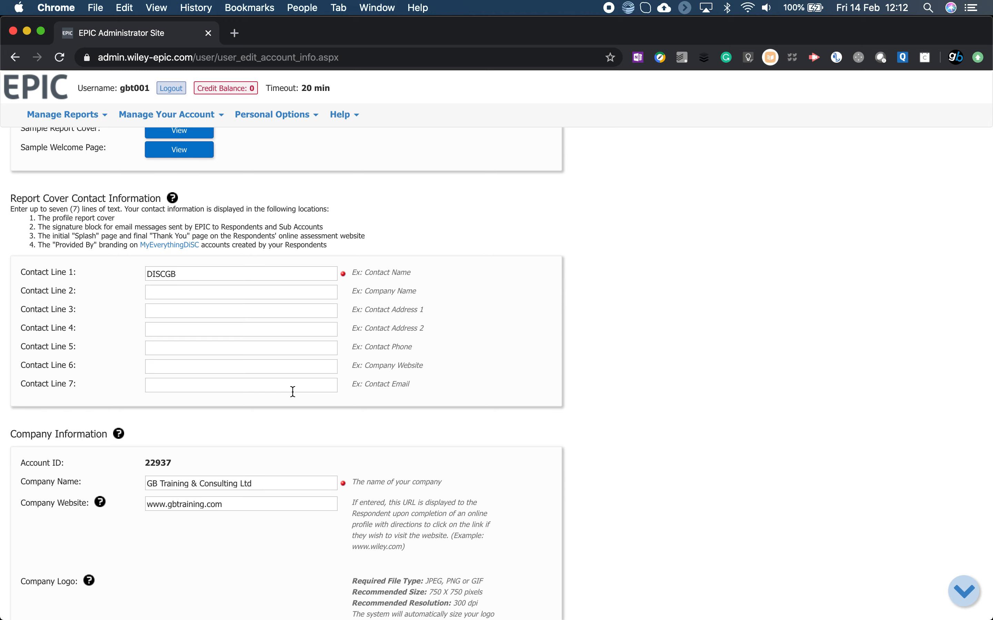
scroll(293, 392, "down", 5)
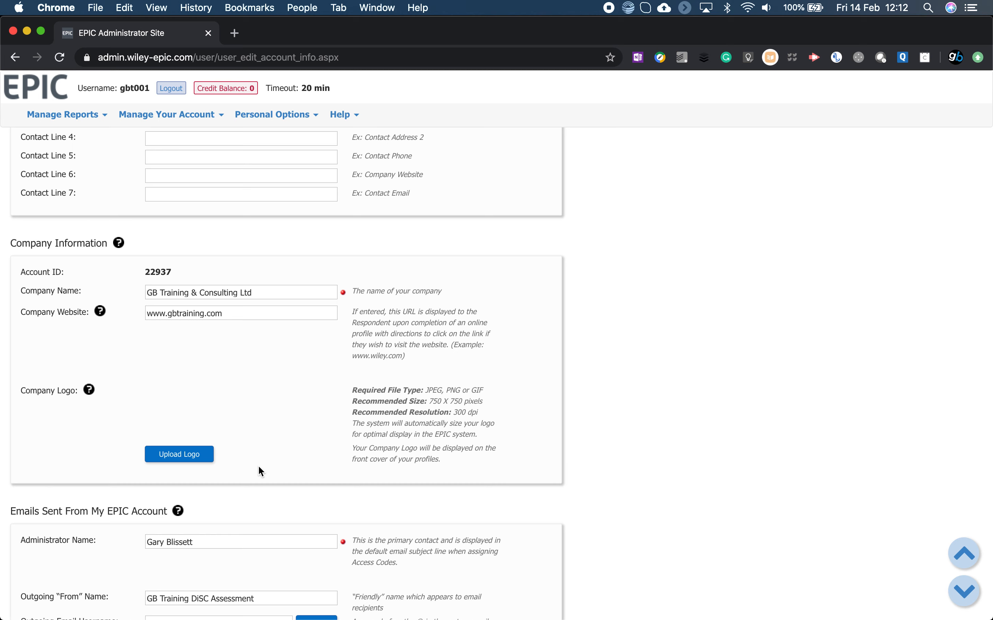
scroll(258, 471, "down", 7)
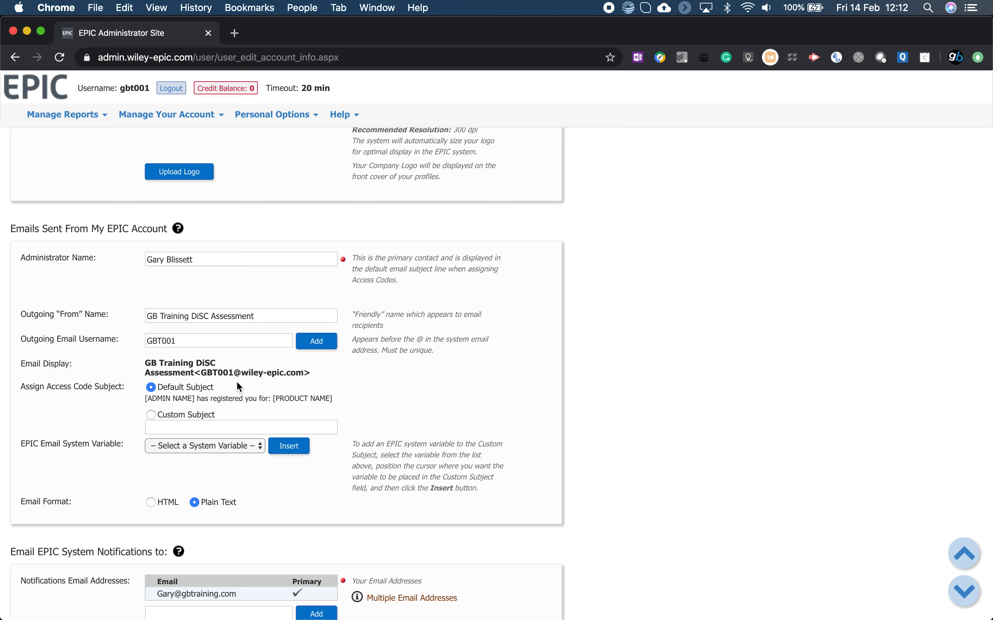
scroll(237, 386, "down", 8)
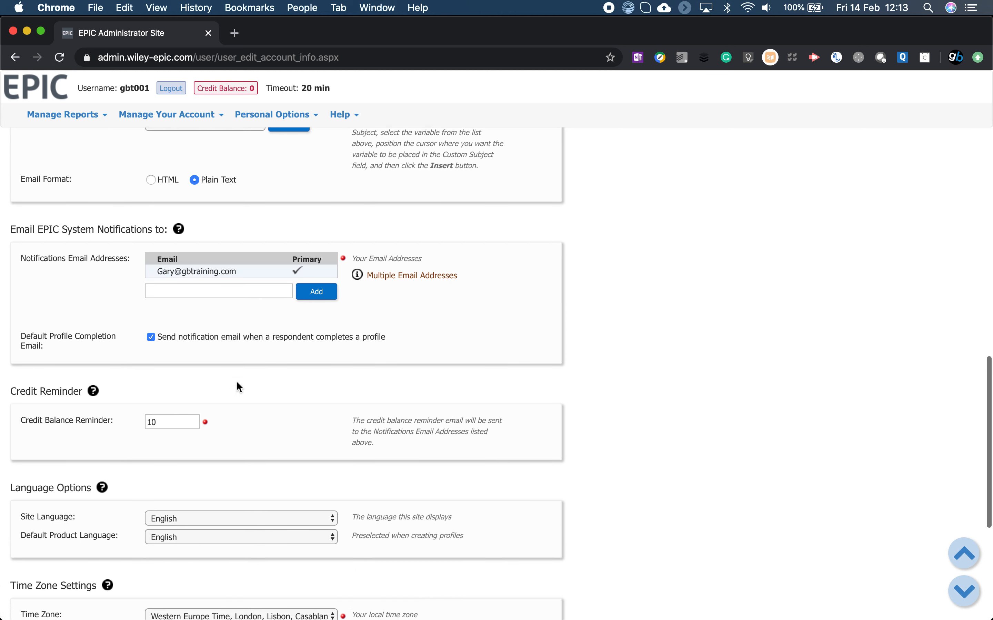
scroll(237, 386, "down", 2)
scroll(237, 385, "down", 5)
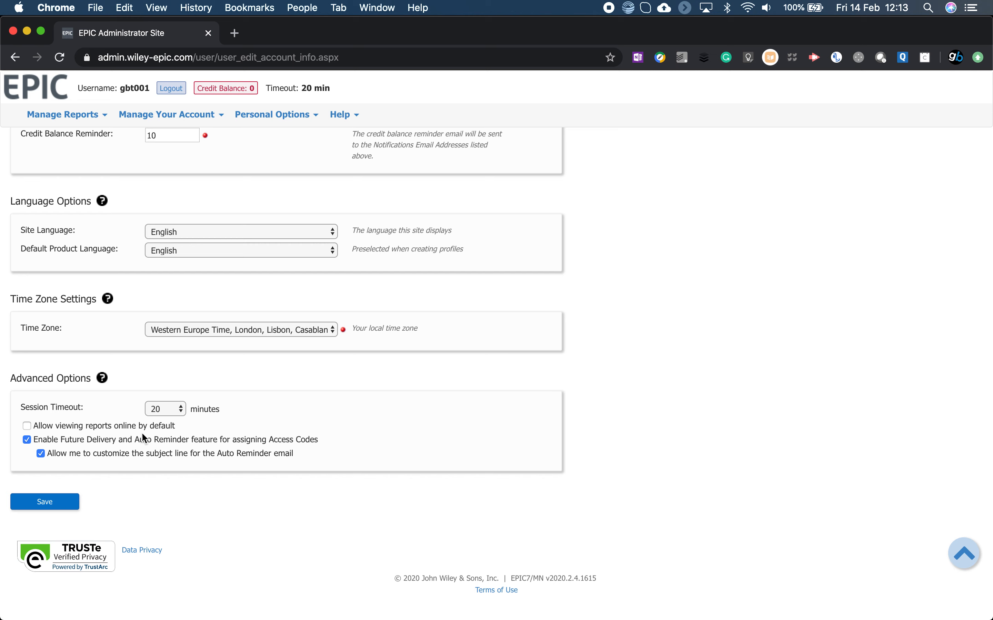
left_click(26, 426)
left_click(26, 426)
scroll(201, 500, "up", 15)
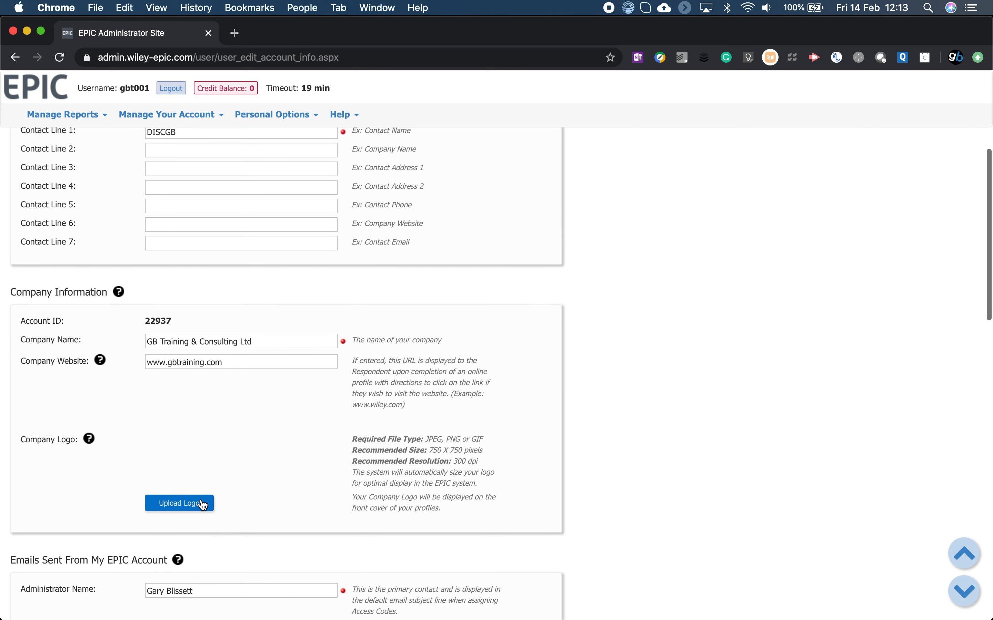
Open the custom messages management page to view the message folders.
left_click(300, 116)
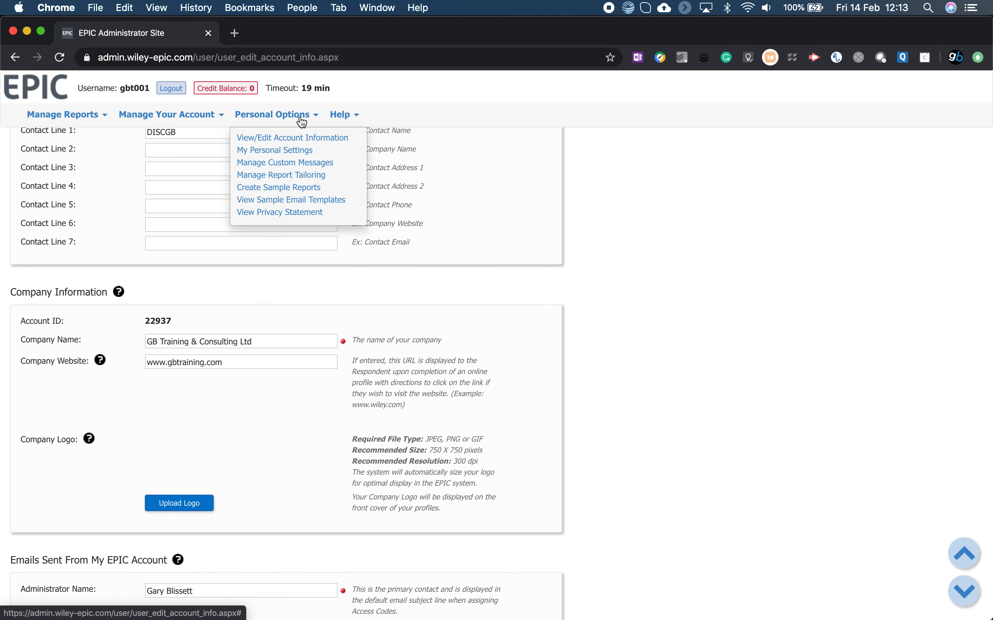
left_click(298, 164)
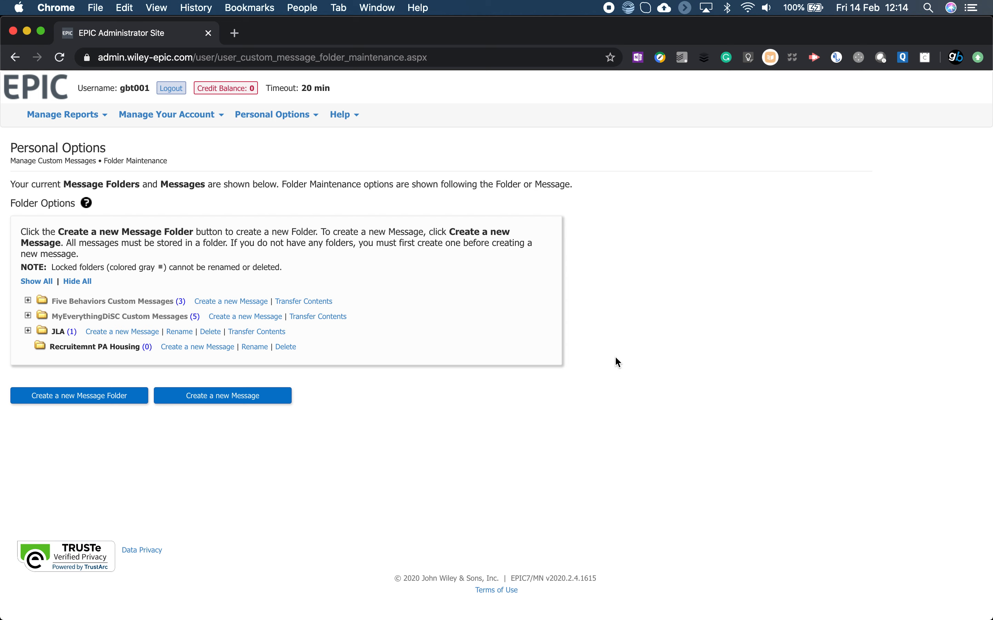
left_click(263, 117)
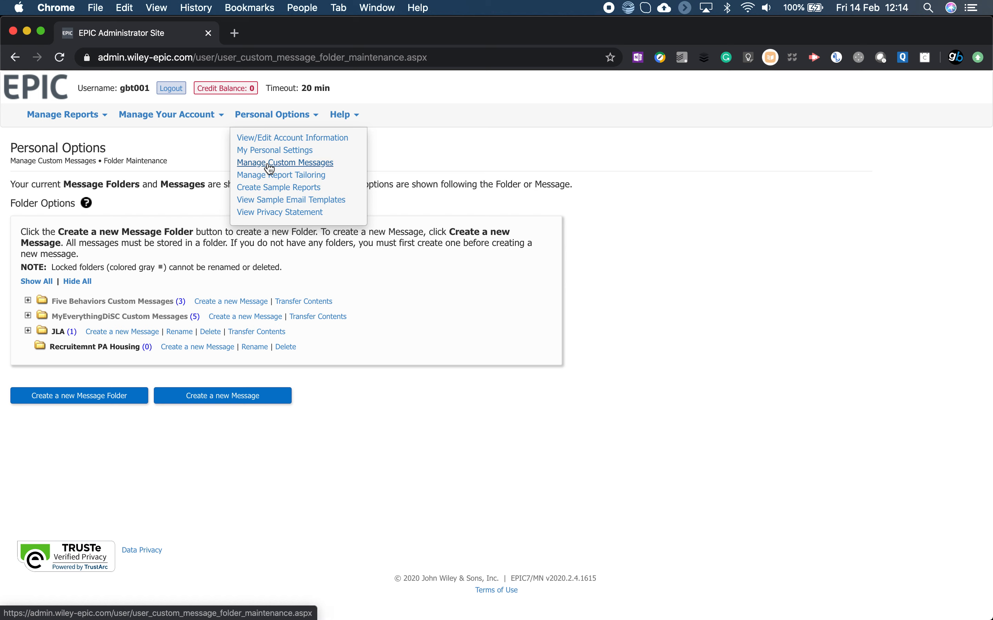
Open the user management page of the account and view the user levels available for a new user.
mouse_move(201, 123)
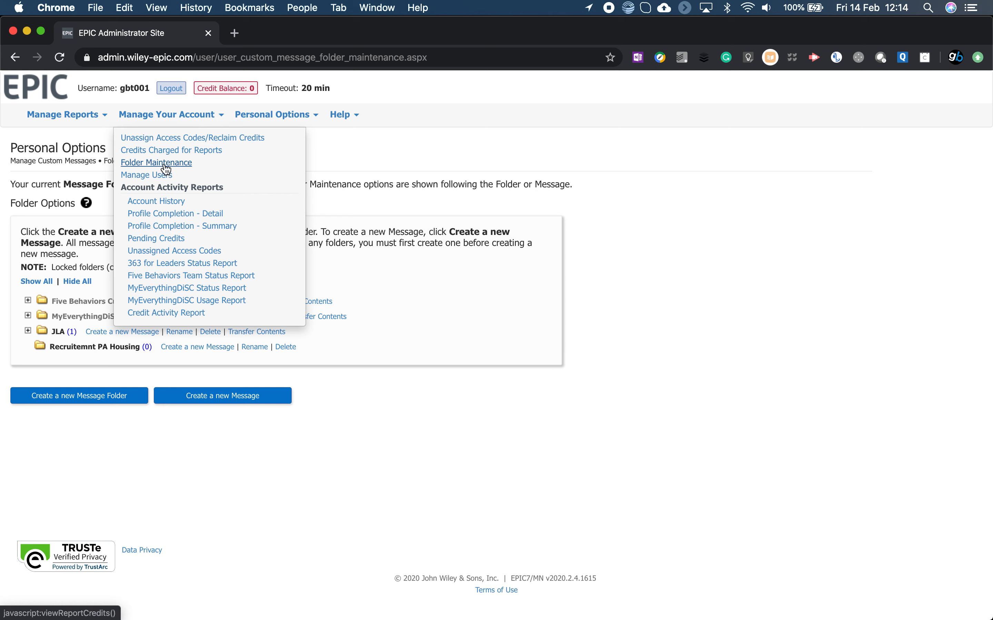
left_click(154, 181)
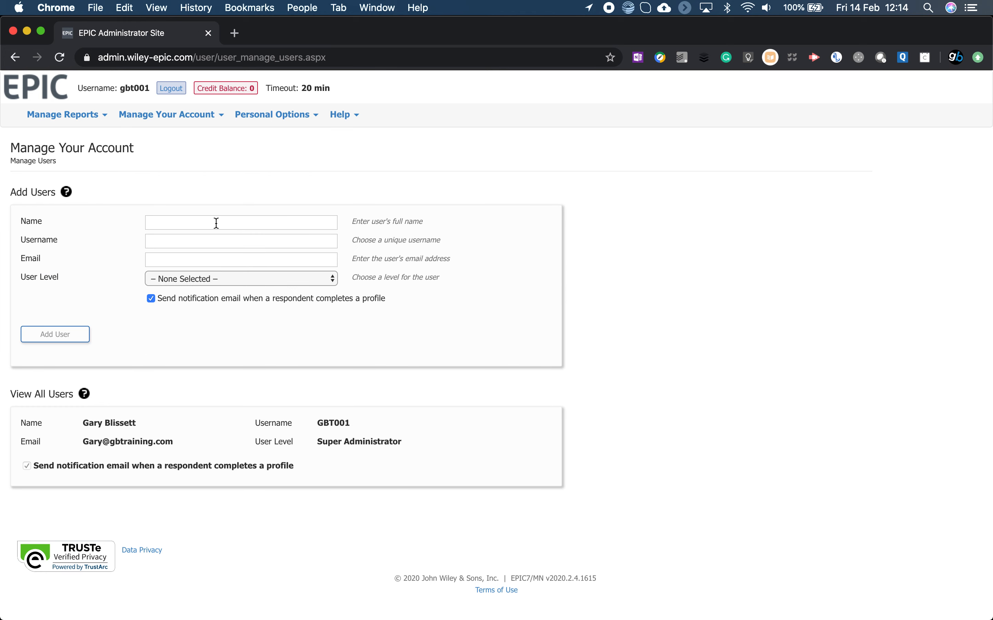
left_click(226, 282)
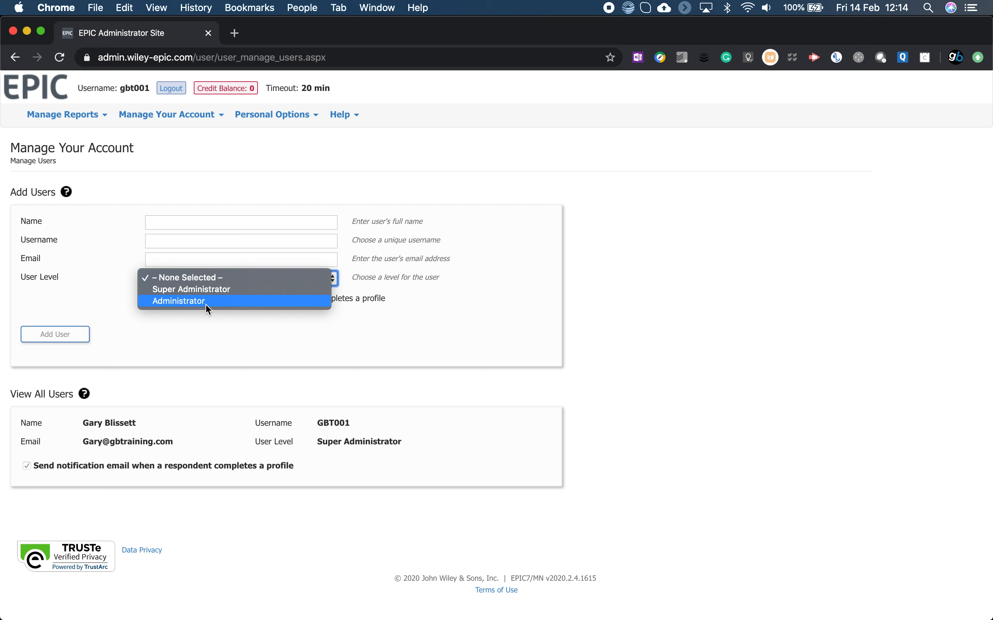
left_click(211, 350)
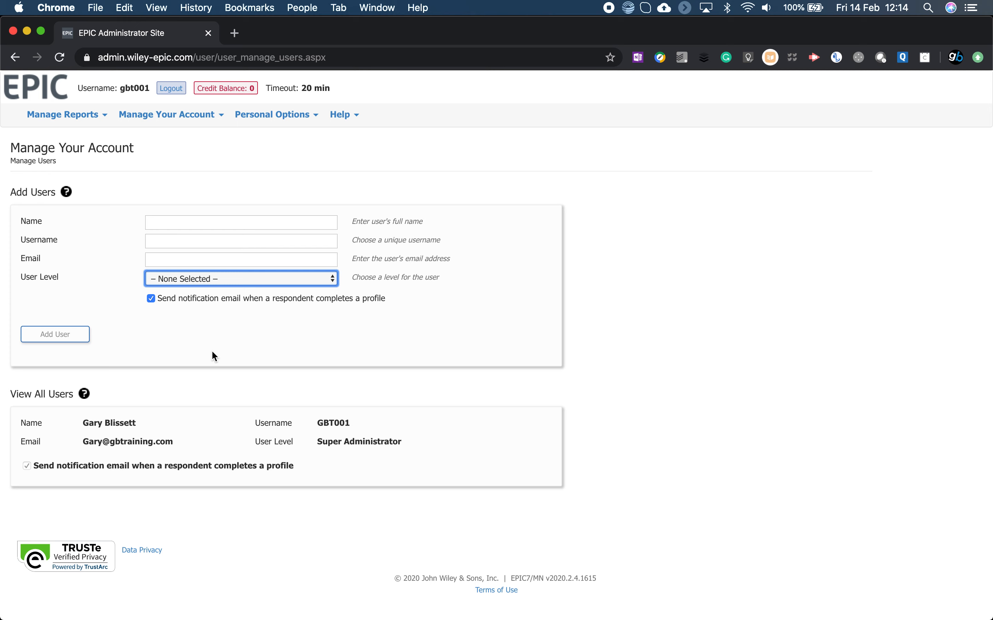
Create a new report with family Everything DiSC, product Everything DiSC Workplace Profile and language English, keeping the default report content.
left_click(78, 124)
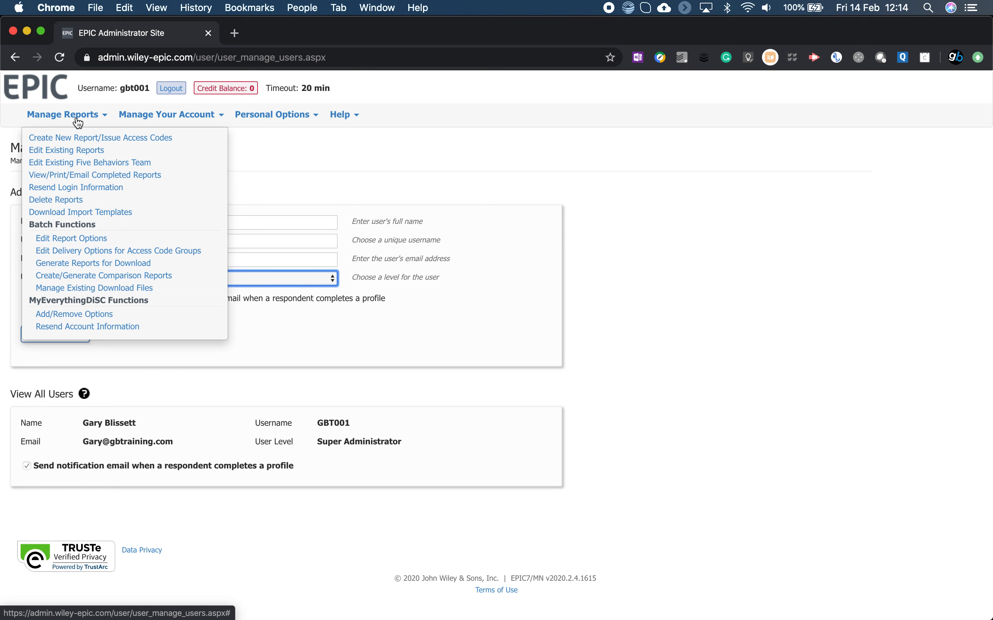
left_click(81, 141)
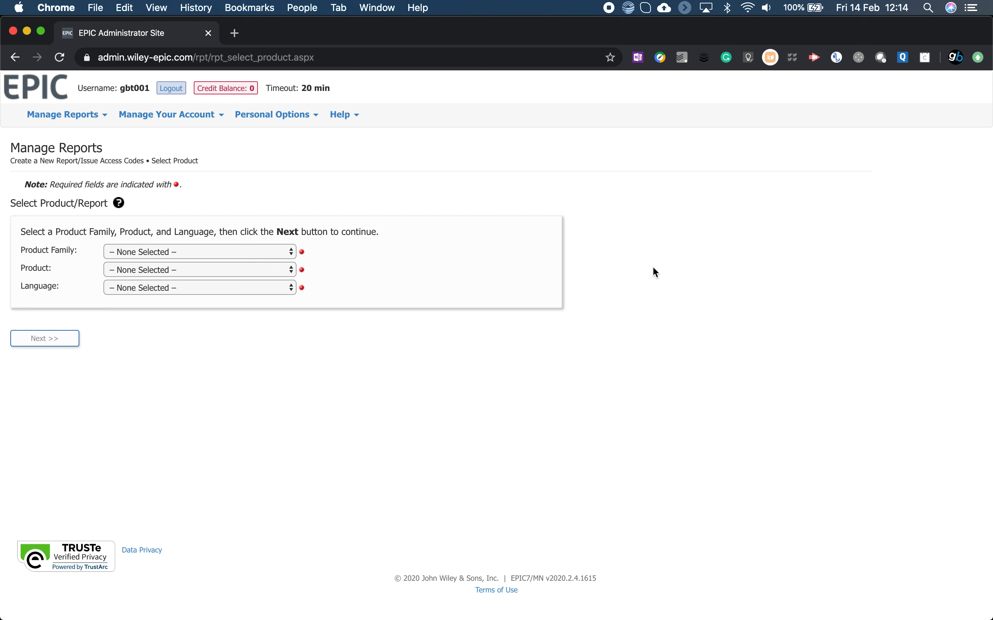
left_click(259, 251)
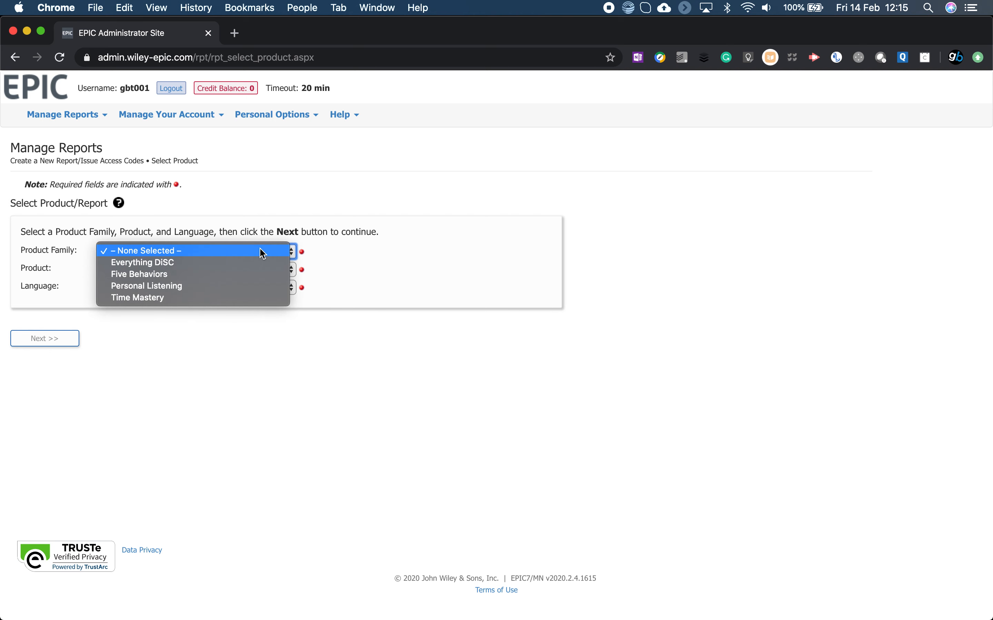
left_click(216, 260)
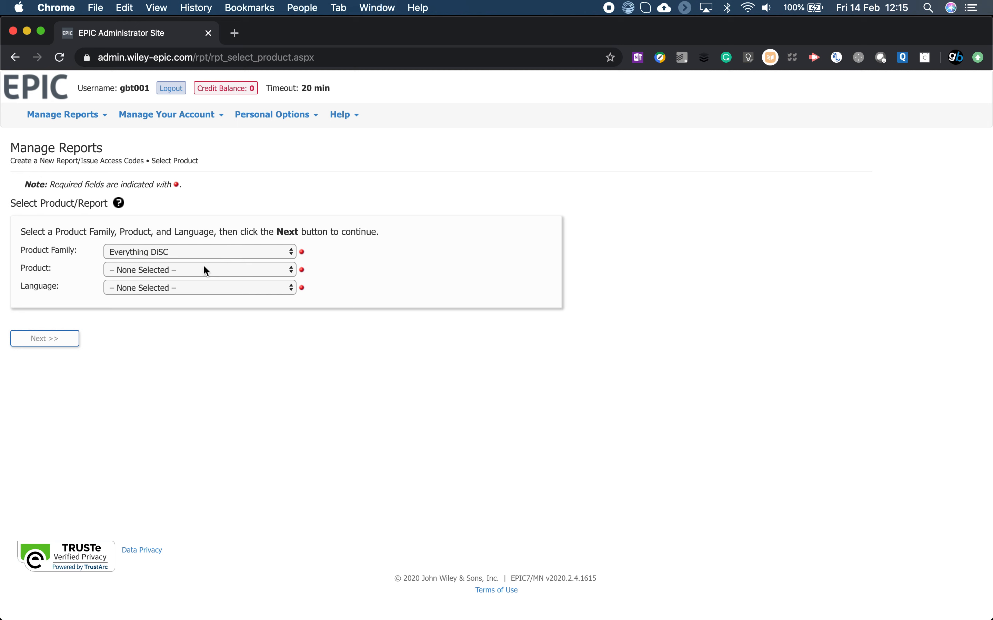
left_click(203, 268)
left_click(208, 281)
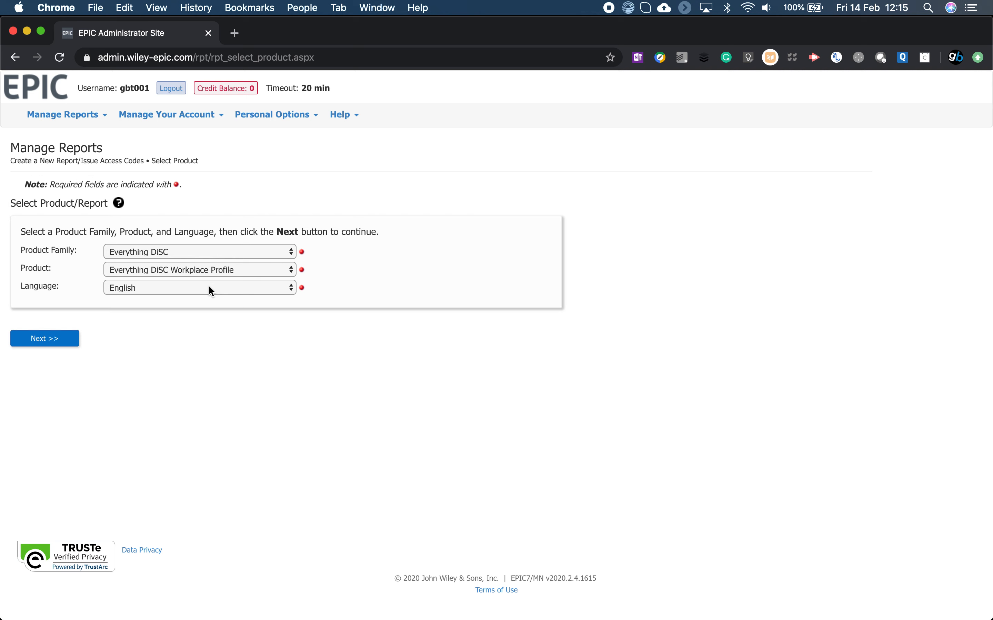
left_click(75, 339)
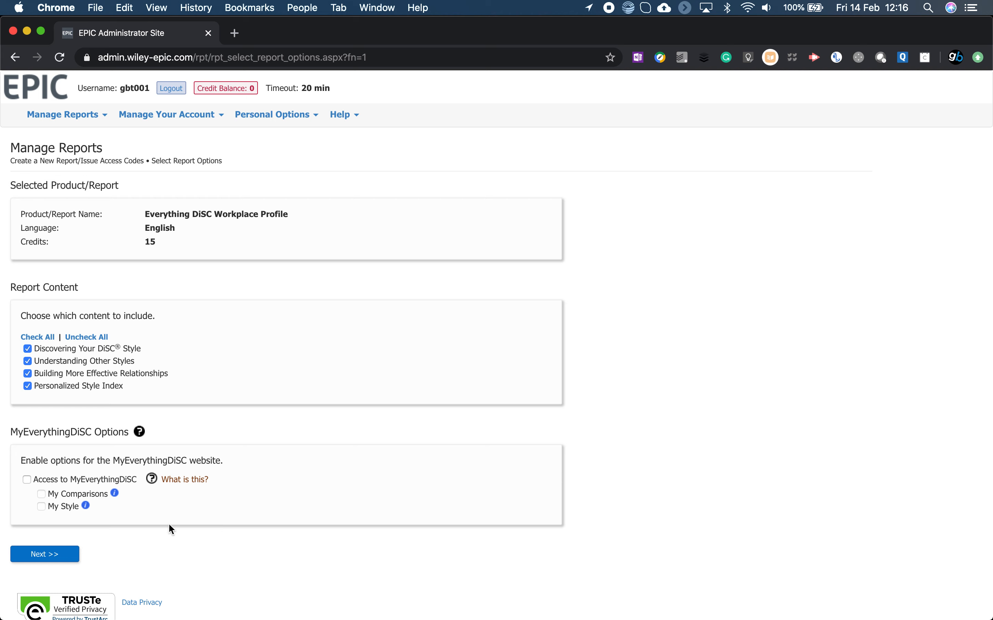
left_click(68, 556)
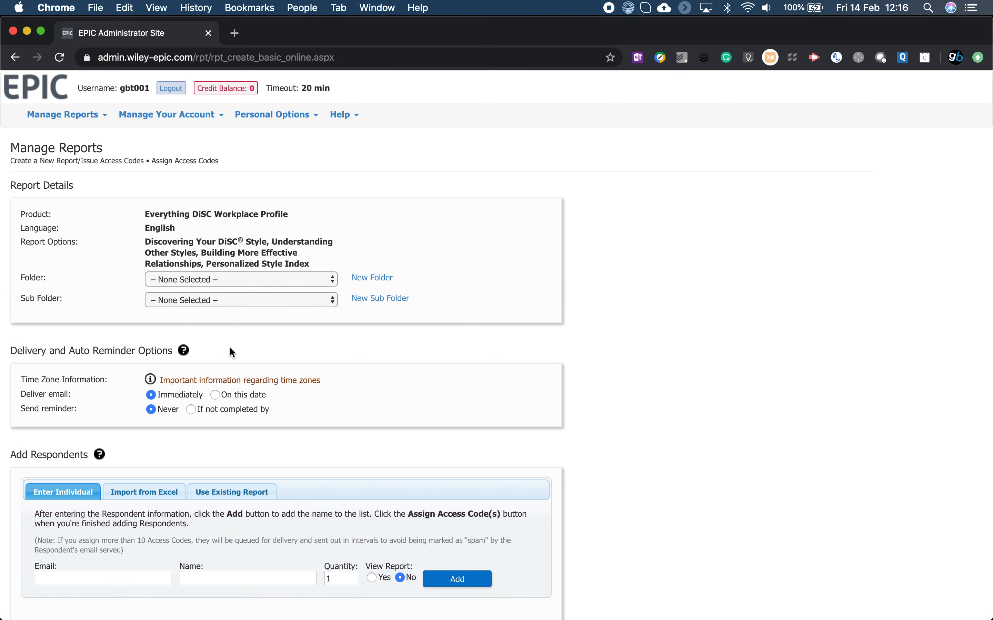
Schedule email delivery for 2/14/2020 at 02:30 PM and a reminder if not completed by 2/28/2020 at 02:30 PM.
left_click(298, 283)
left_click(297, 279)
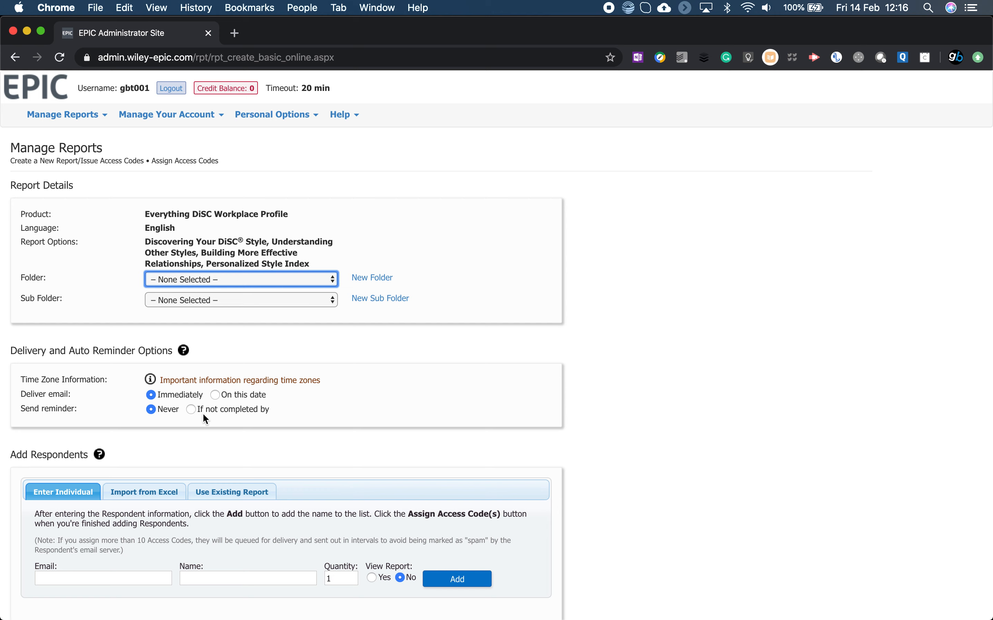
left_click(216, 394)
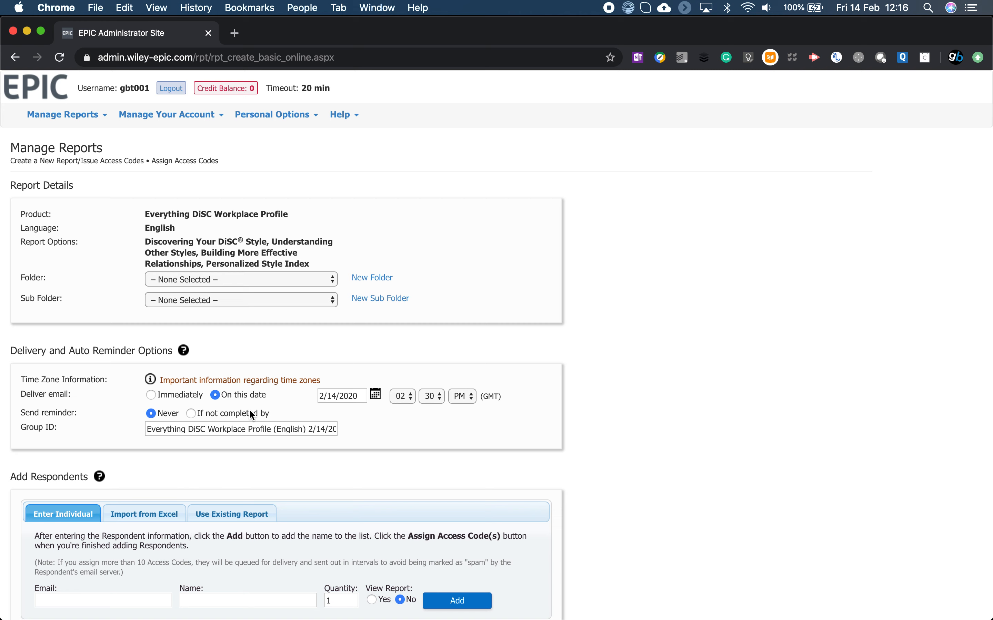
left_click(192, 413)
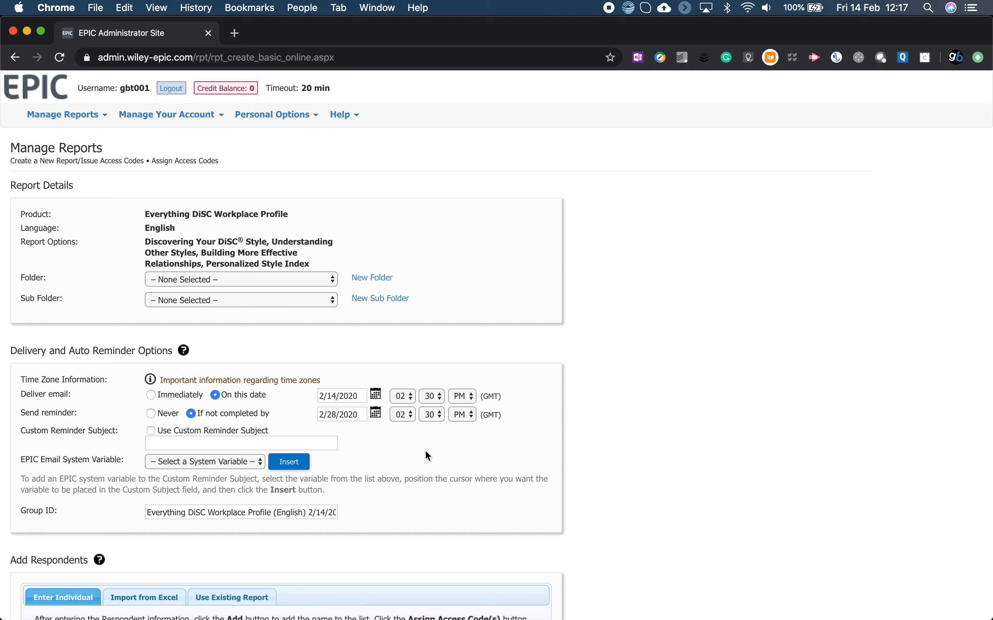
left_click(225, 440)
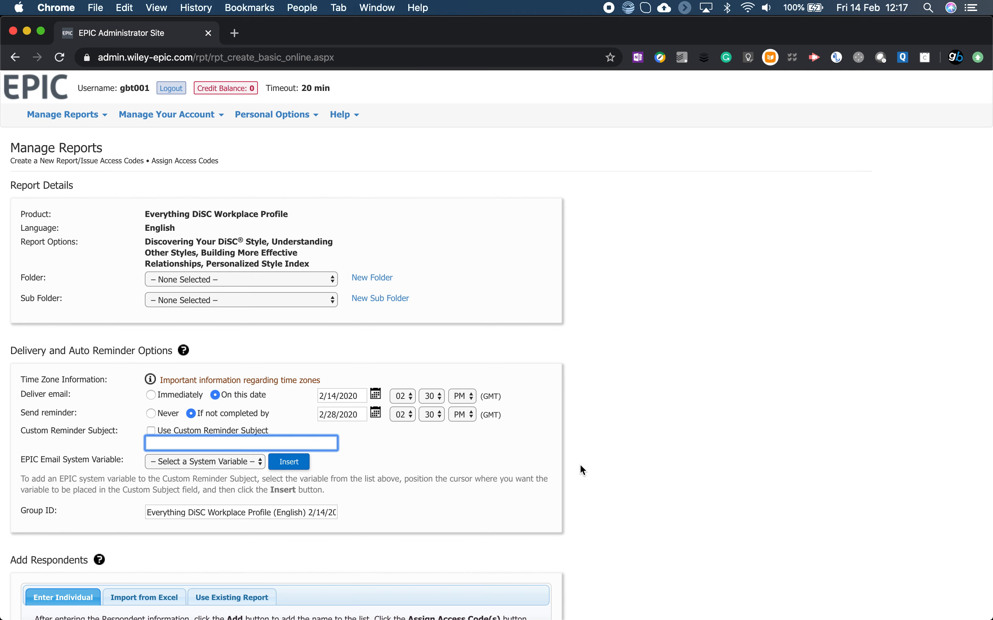
Examine the ways to add respondents: individual entry with its view-report choice, import from Excel, and use of an existing report.
scroll(582, 464, "down", 5)
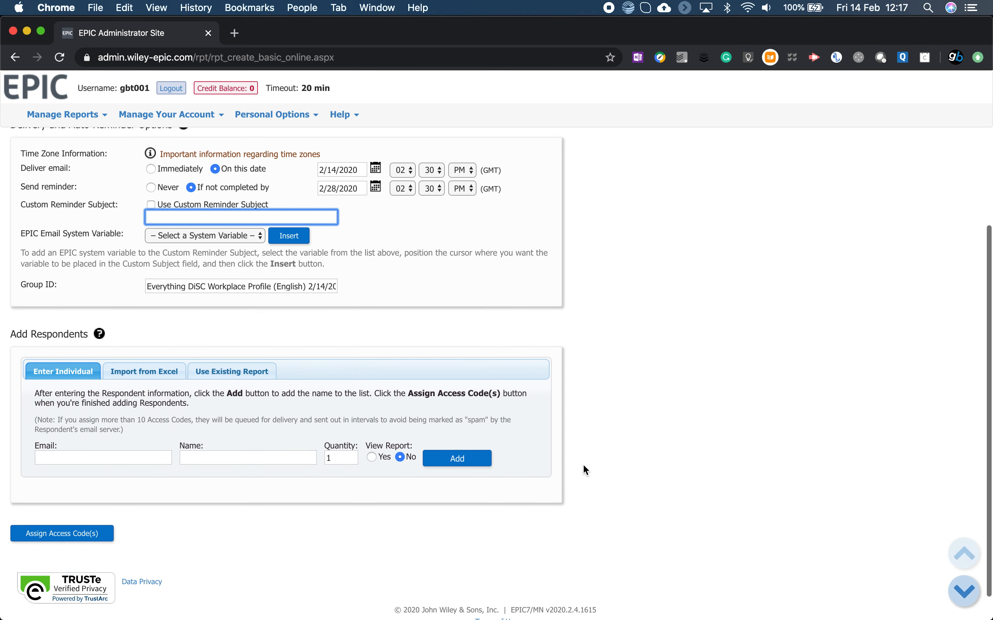
scroll(583, 464, "down", 1)
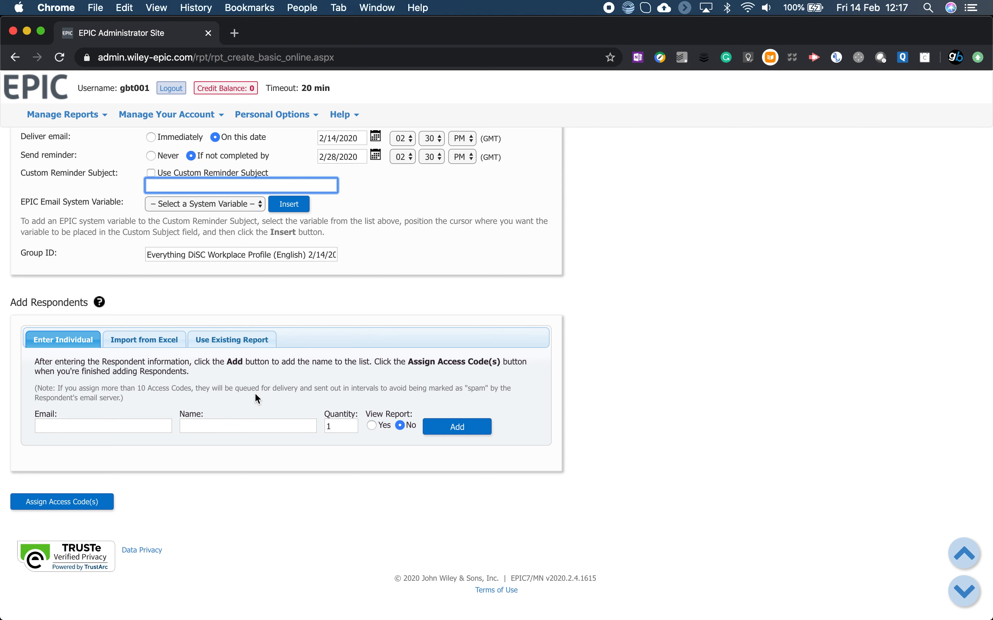
left_click(113, 422)
left_click(250, 431)
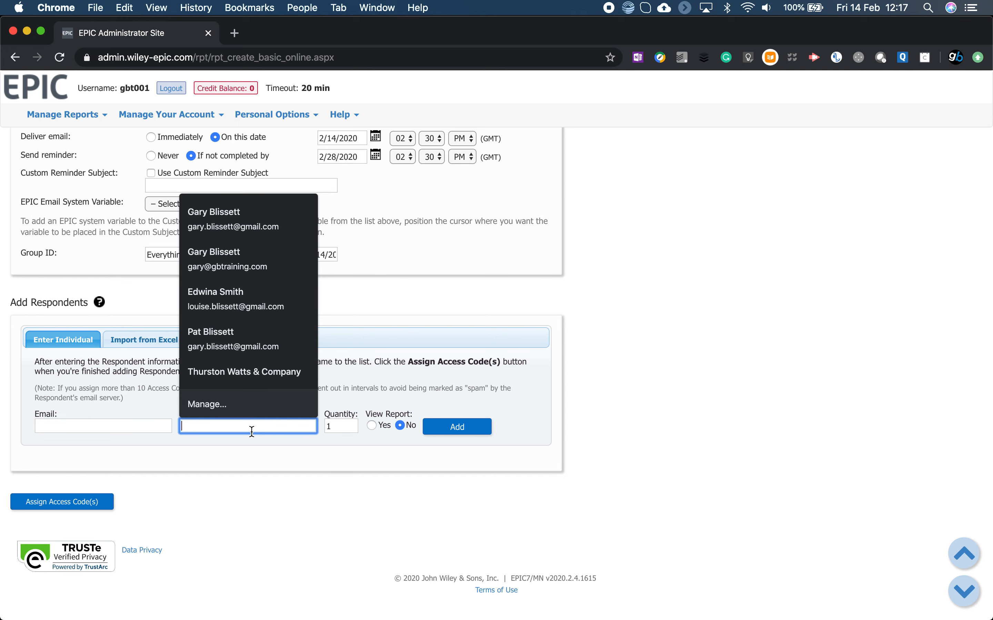
left_click(300, 466)
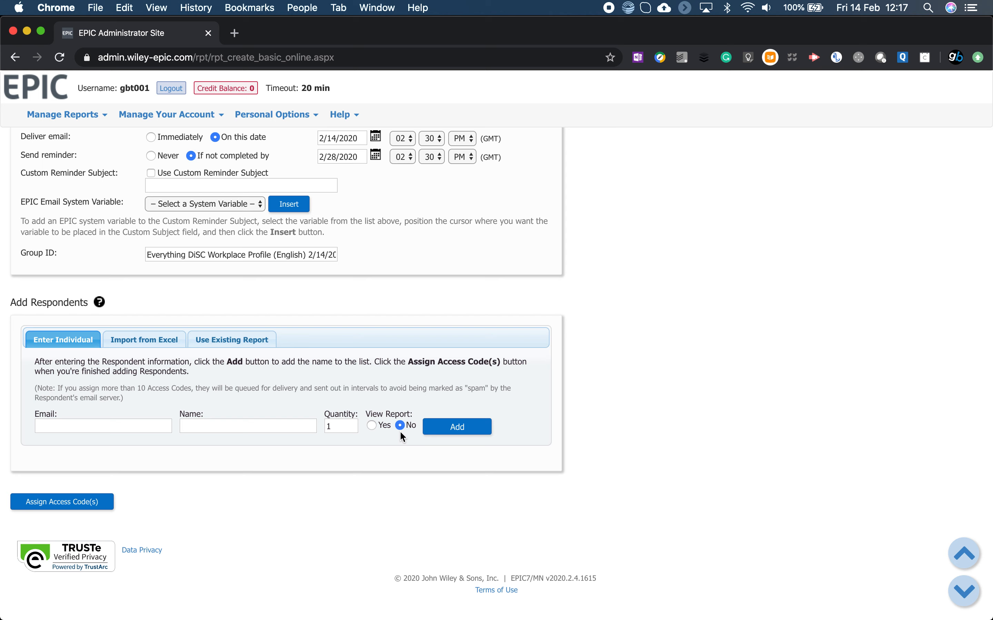
left_click(373, 425)
left_click(400, 427)
left_click(163, 340)
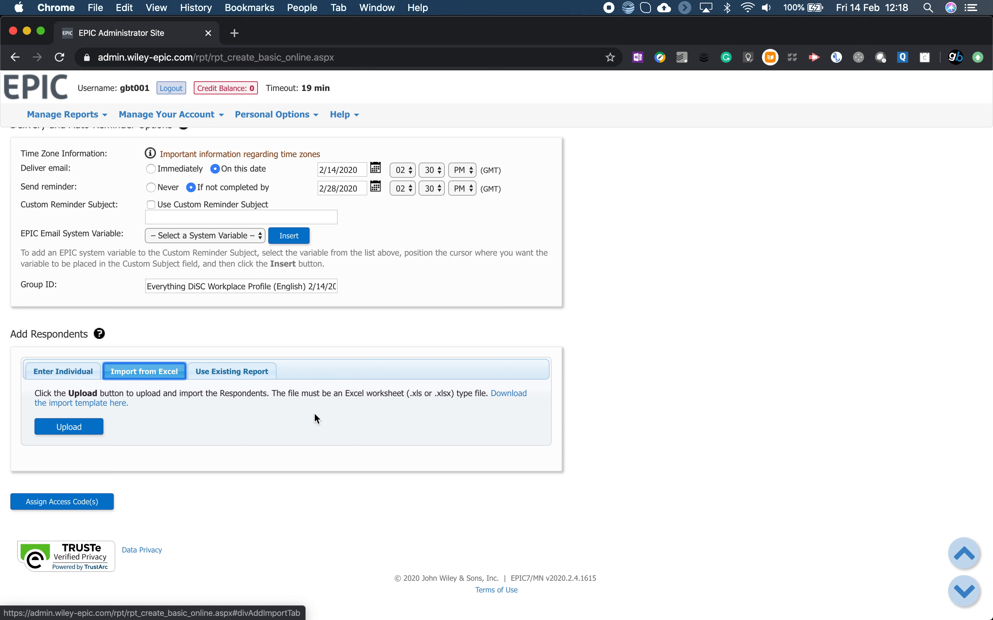
left_click(255, 373)
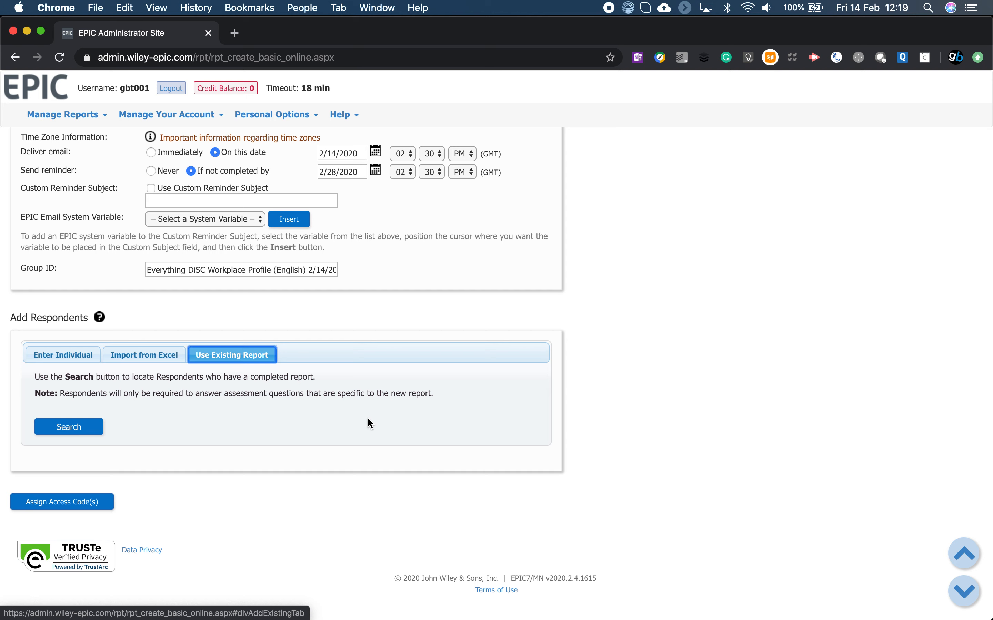
Review the individual entry, Excel import and existing report options for adding respondents once more.
left_click(67, 355)
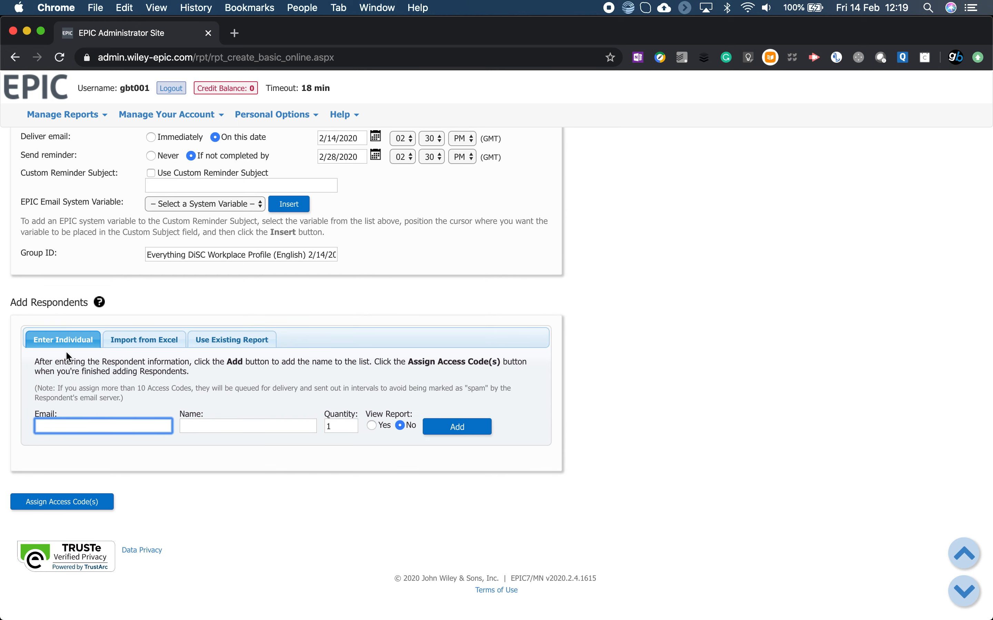
left_click(149, 339)
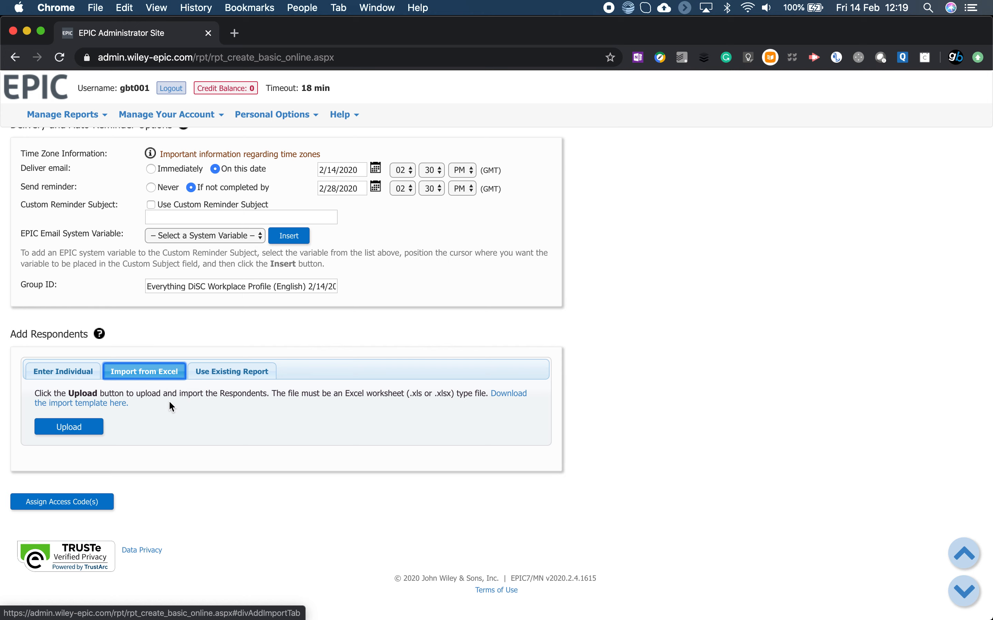
left_click(237, 375)
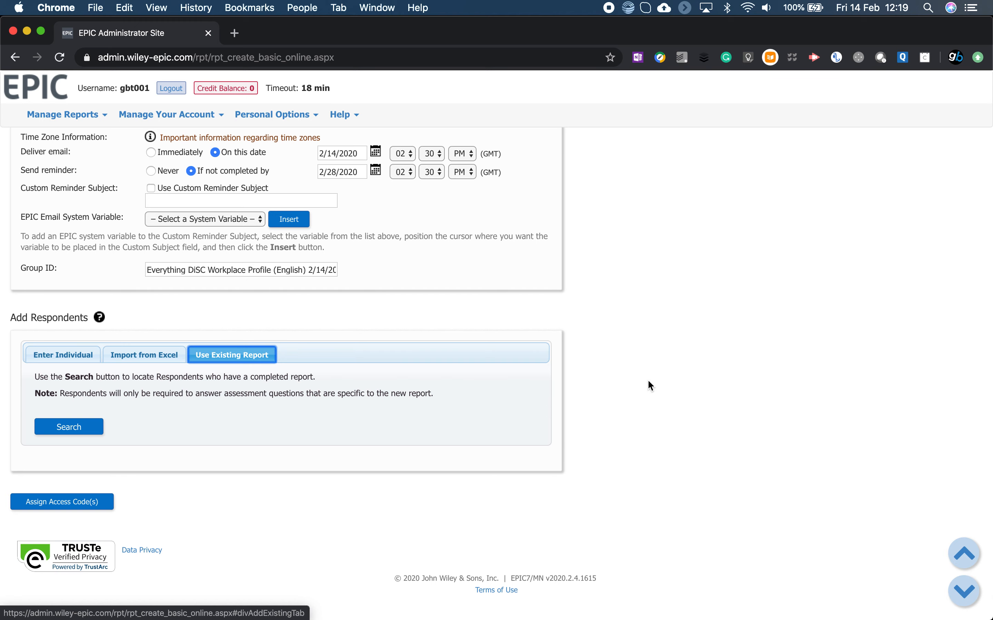
Search the completed reports available to view, print or email, limited to the GB Training folder.
scroll(648, 379, "up", 6)
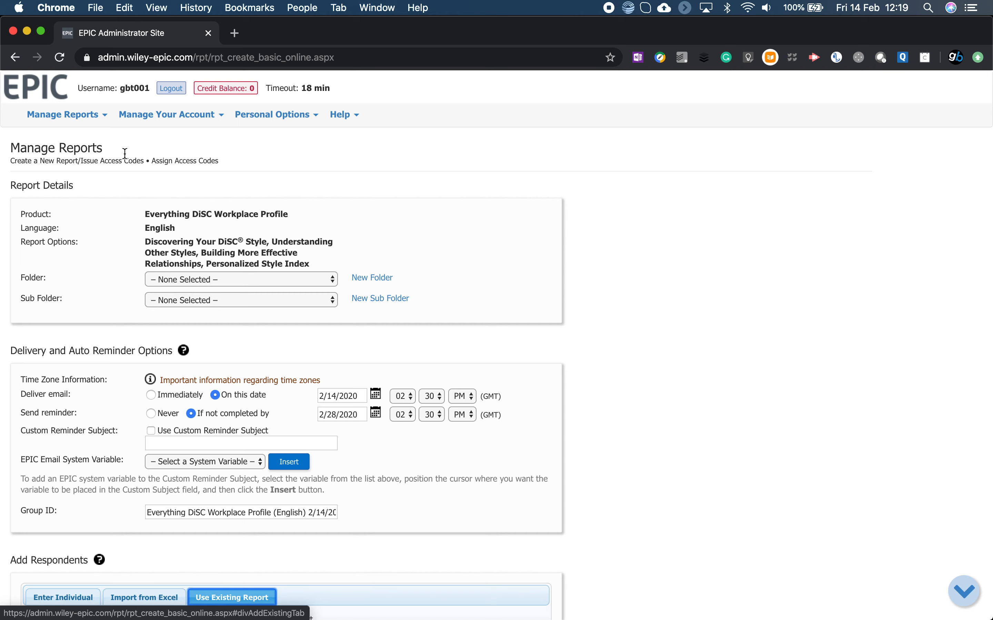
left_click(81, 120)
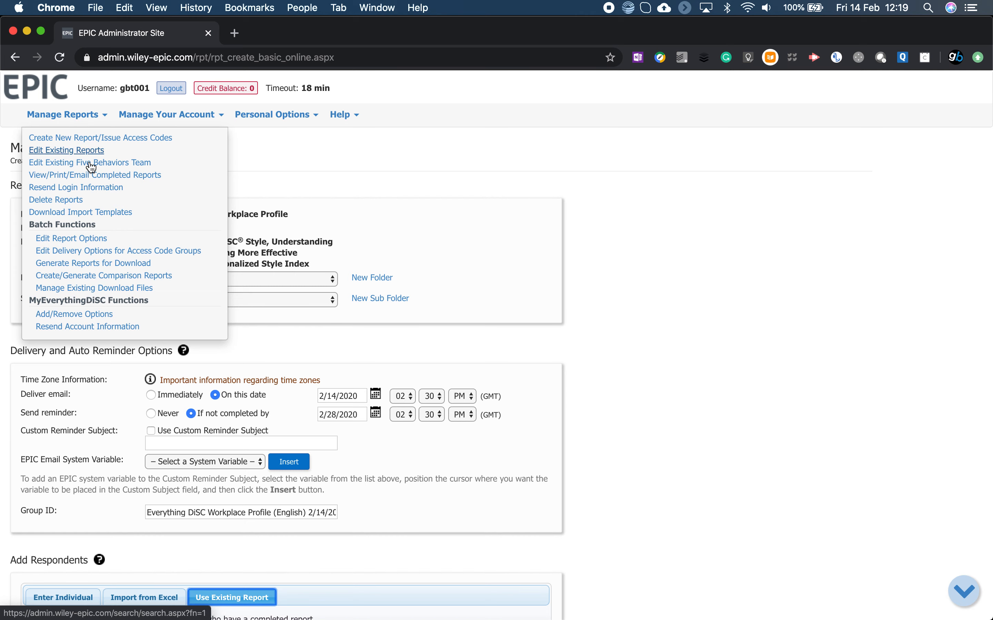
left_click(95, 181)
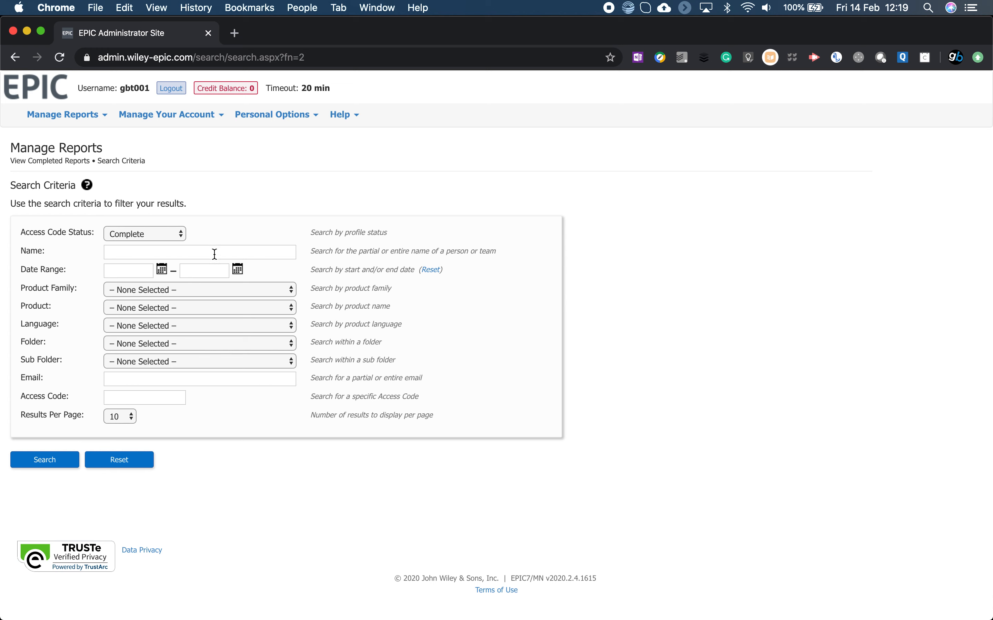
left_click(187, 342)
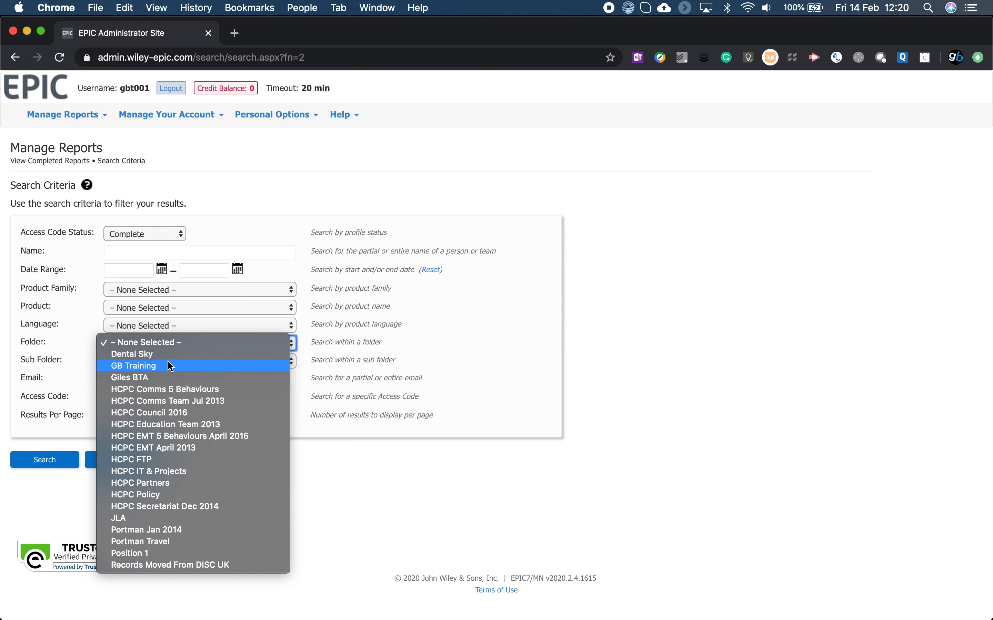
left_click(168, 362)
left_click(57, 464)
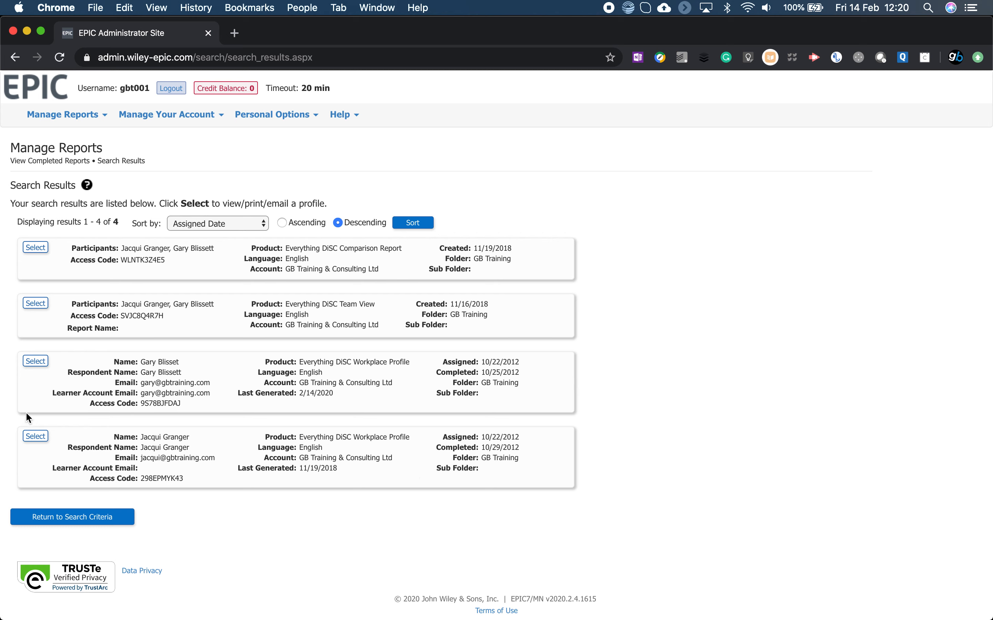
Generate both the Everything DiSC Workplace Profile and the Supplement for Facilitators for the report completed 10/25/2012.
left_click(29, 362)
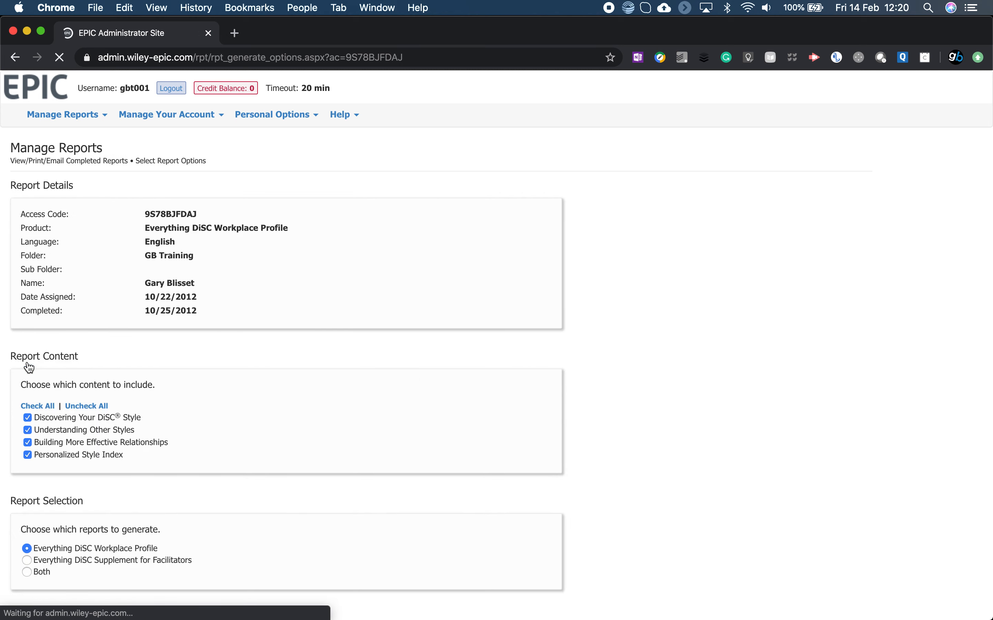
scroll(276, 427, "down", 3)
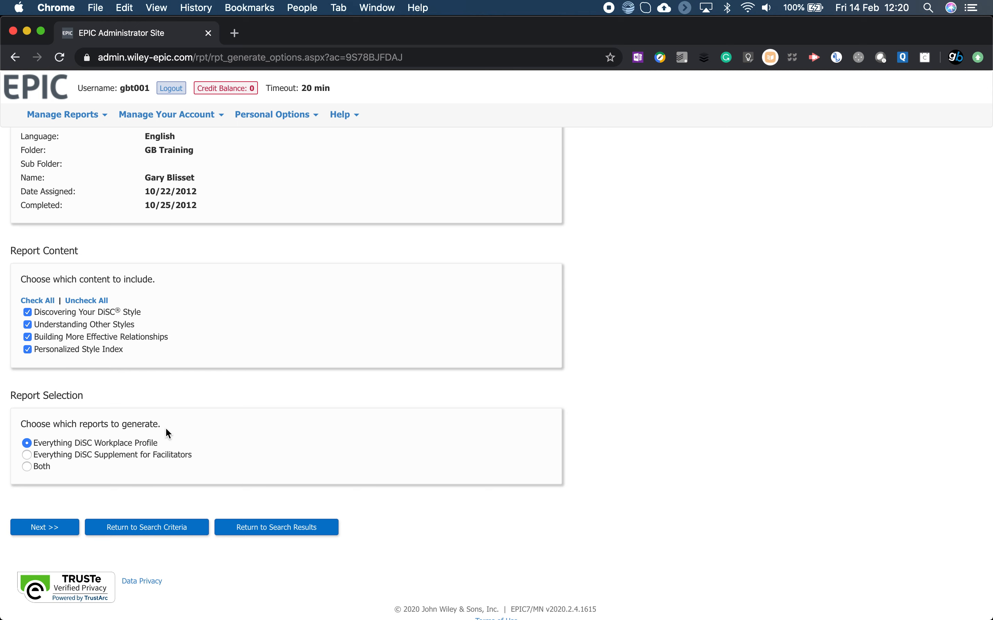
left_click(26, 467)
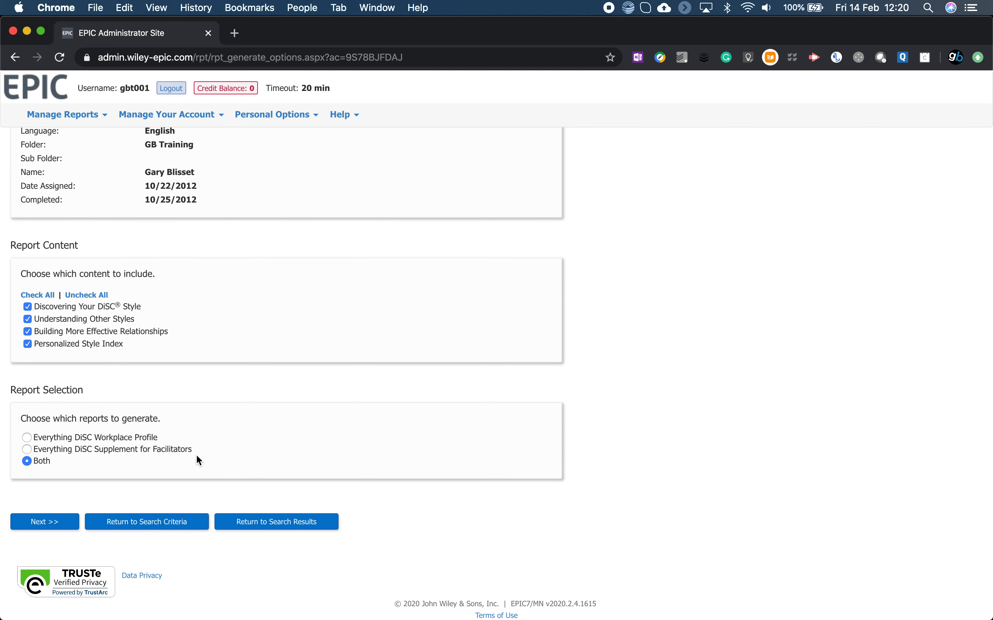
left_click(58, 524)
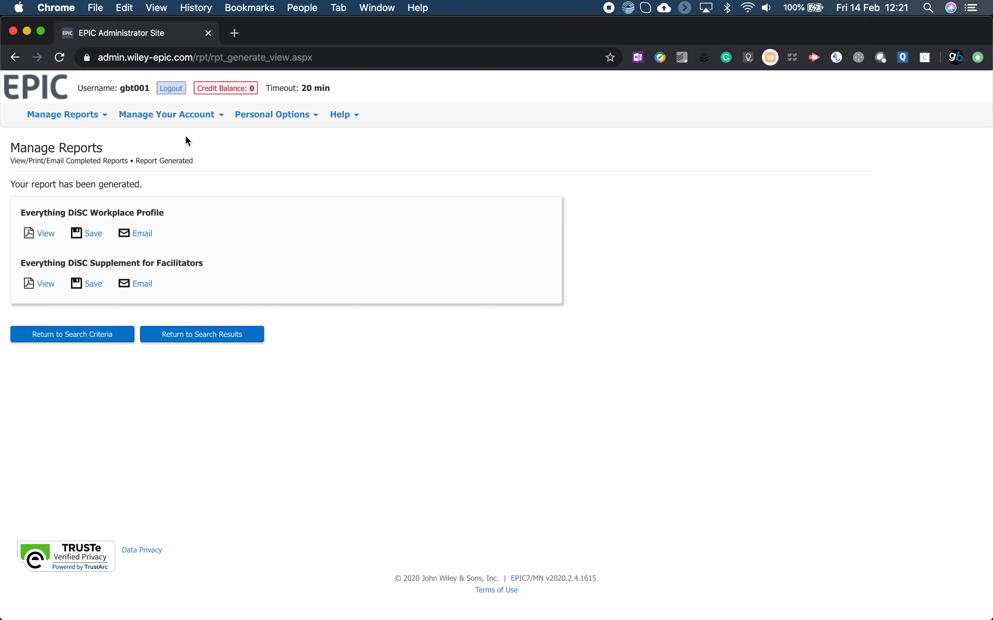
Search for reports to batch generate with family Everything DiSC, product Everything DiSC Workplace Profile, language English and folder GB Training.
left_click(93, 118)
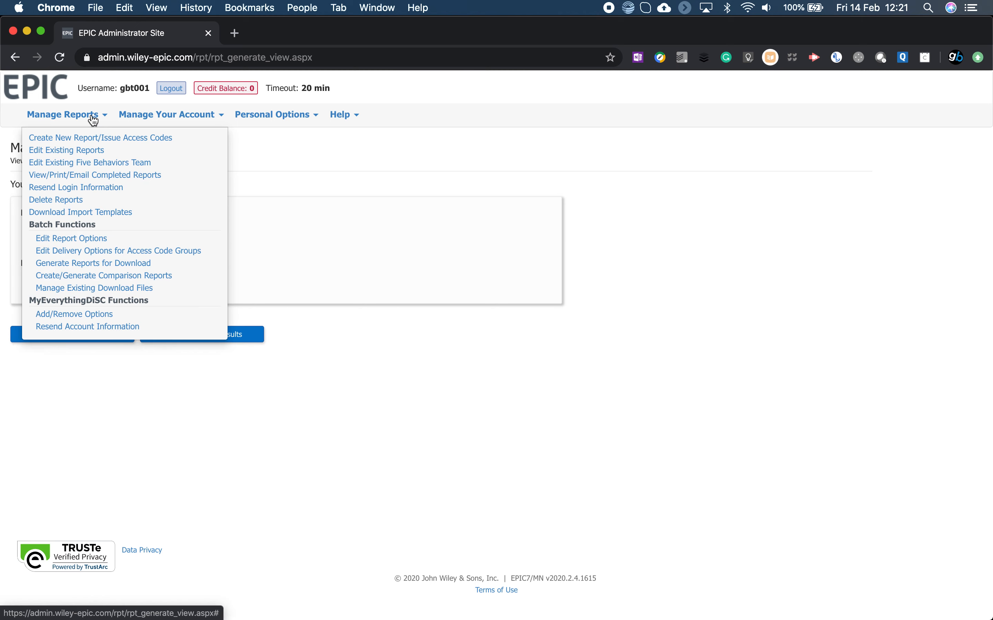
left_click(114, 267)
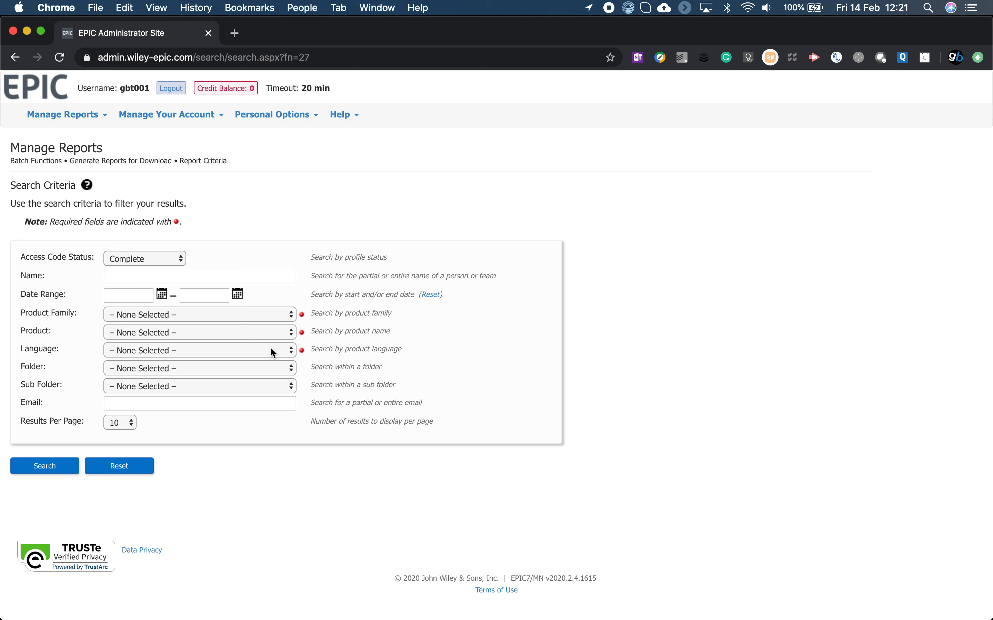
left_click(225, 314)
left_click(226, 327)
left_click(227, 330)
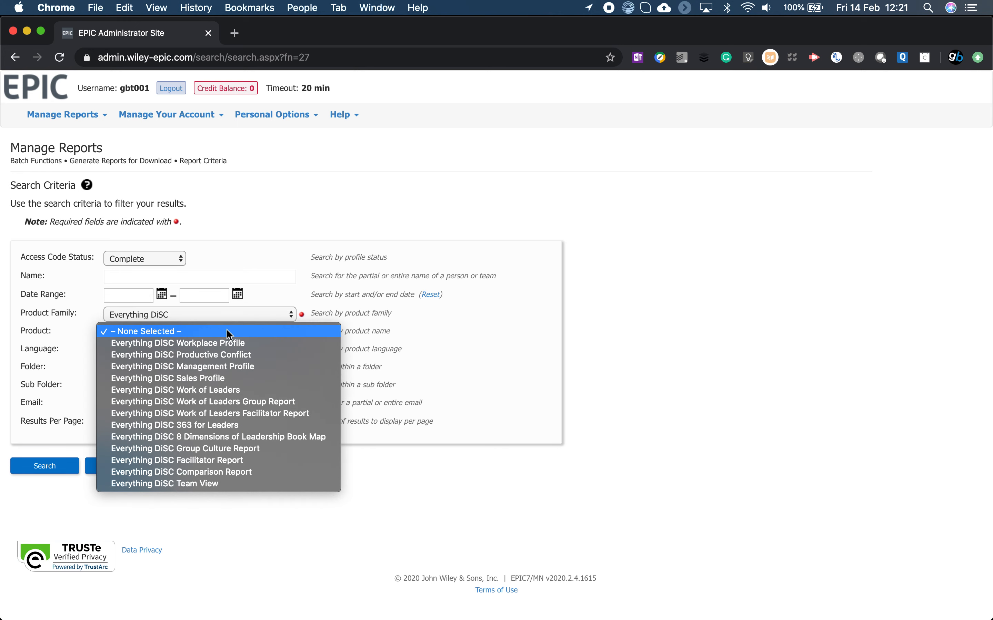
left_click(217, 343)
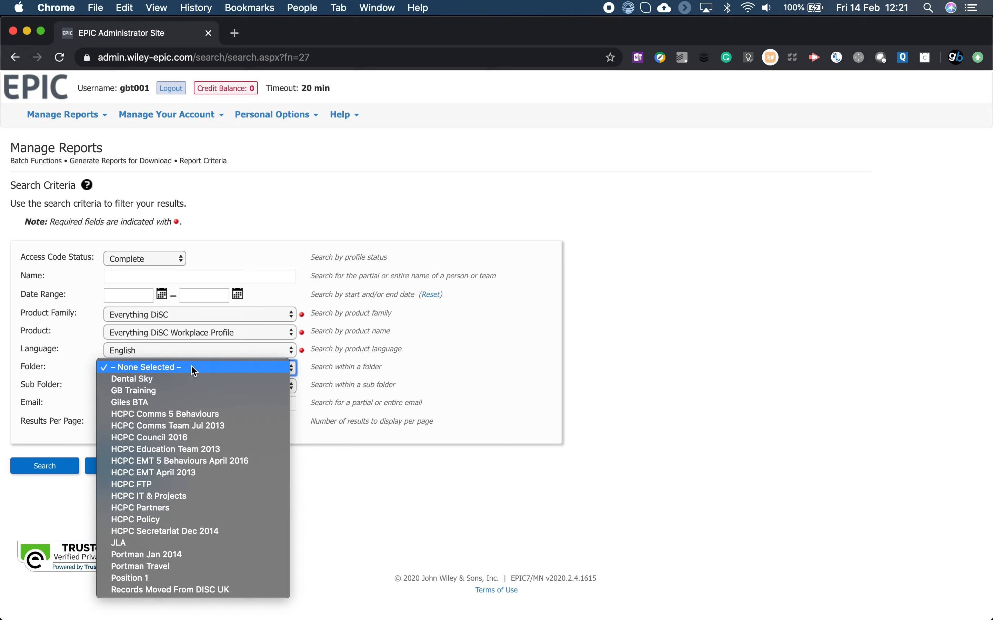
left_click(167, 391)
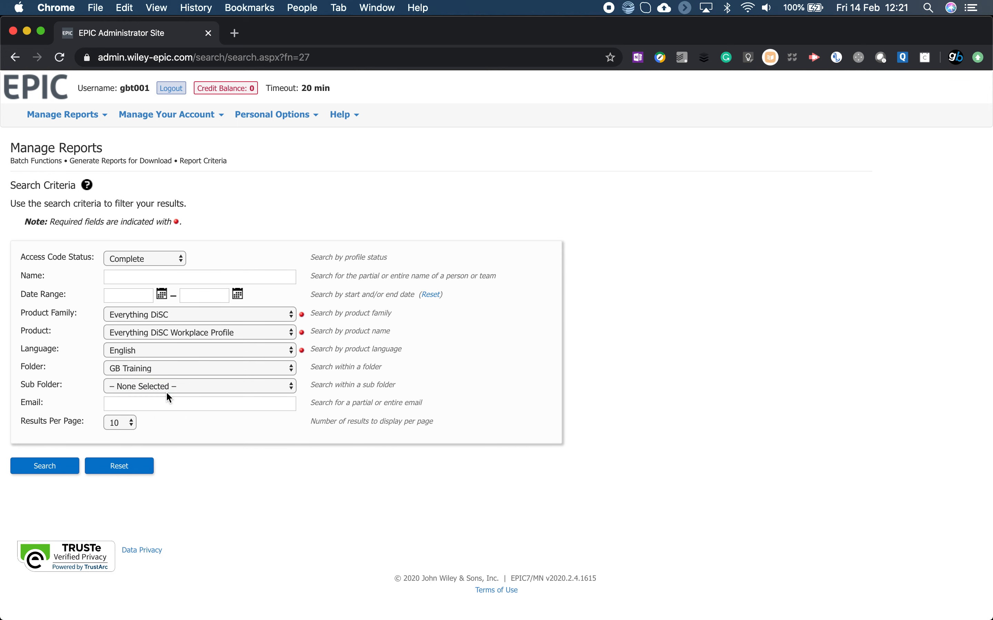
left_click(51, 469)
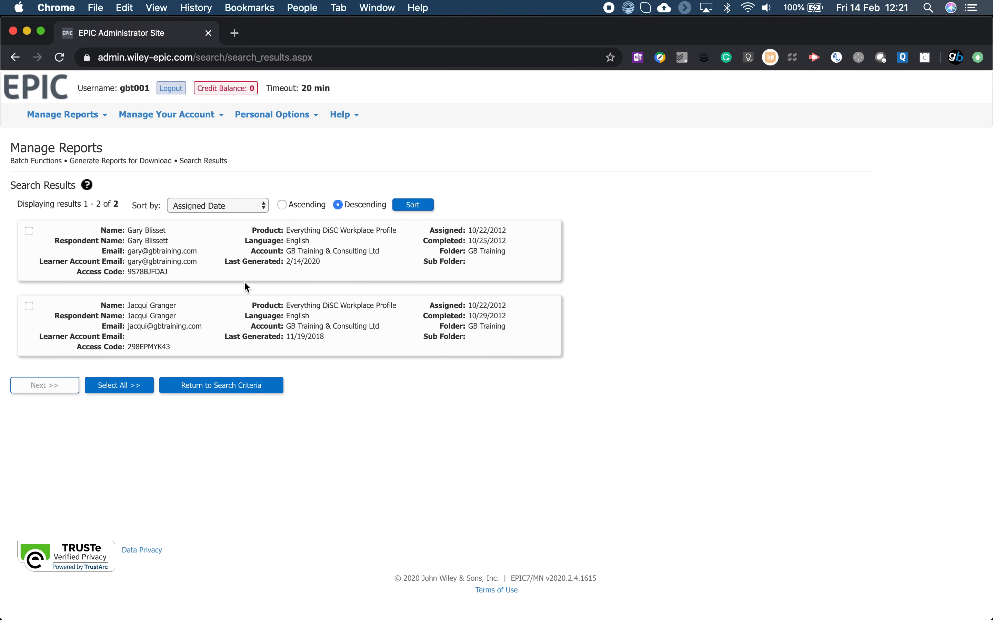
Select all found reports for the batch, include all report content, and choose to generate both report types.
left_click(135, 389)
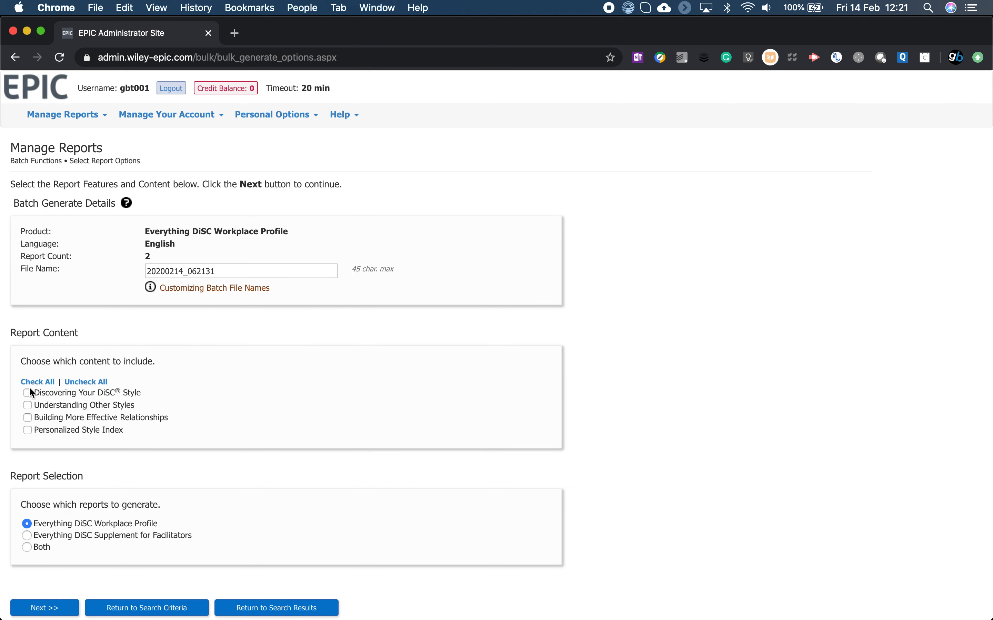
left_click(39, 383)
scroll(270, 441, "down", 5)
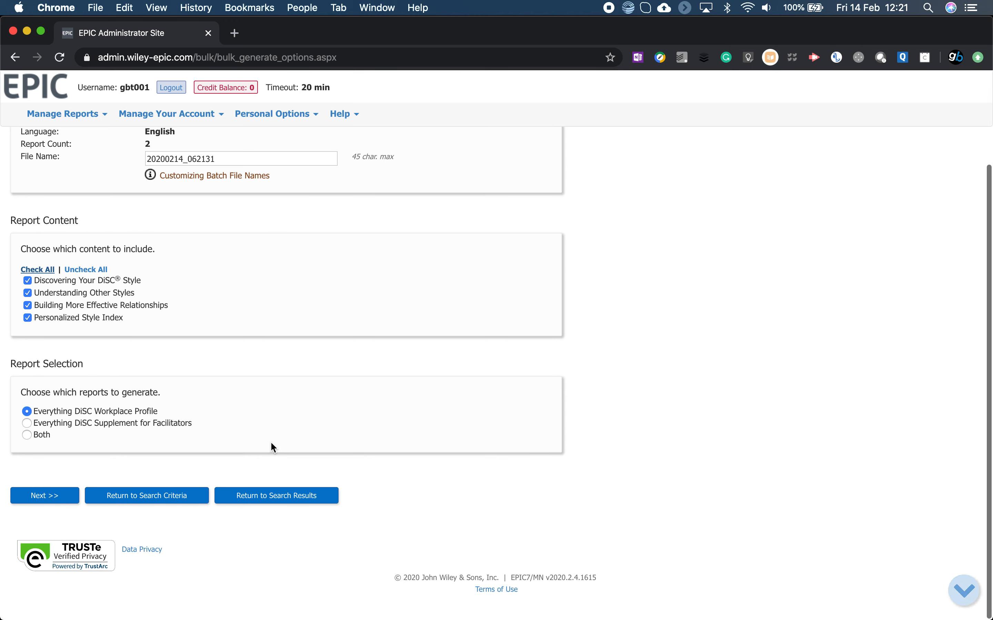
left_click(46, 435)
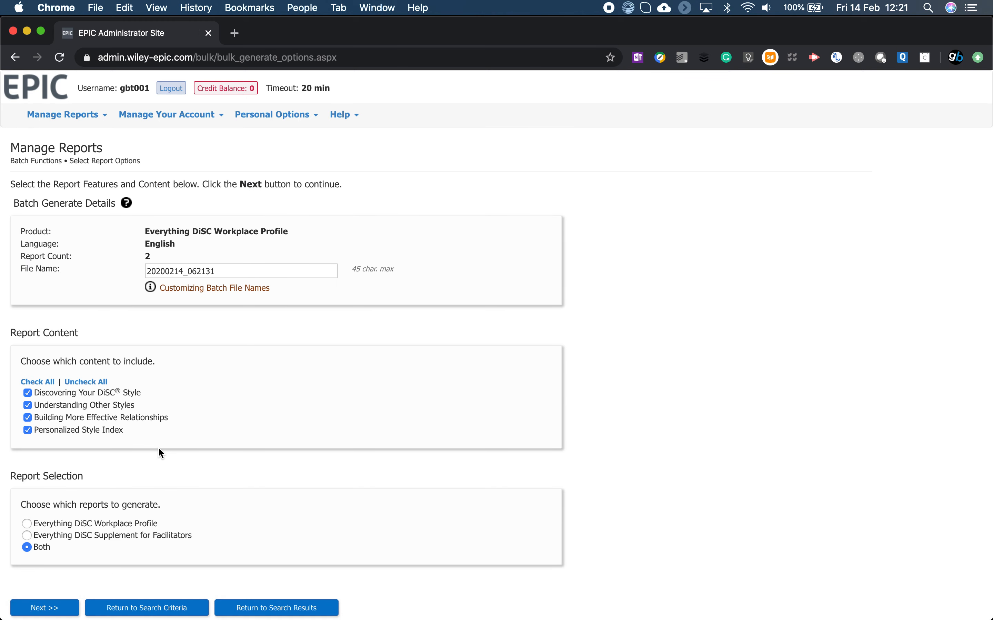
Name the batch file GB Training and proceed to the review of included reports.
scroll(159, 450, "up", 3)
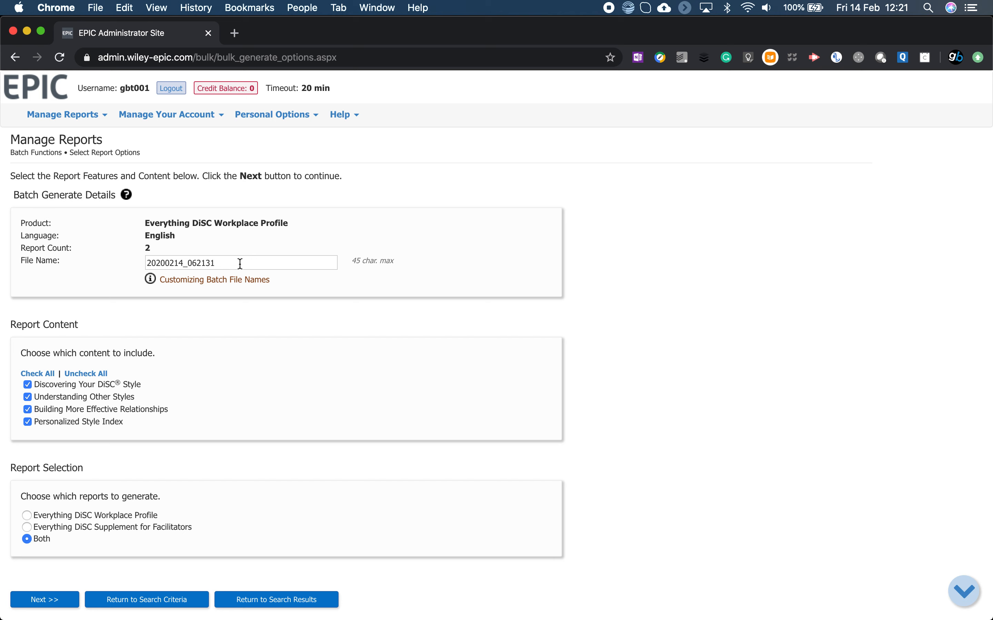
left_click(96, 264)
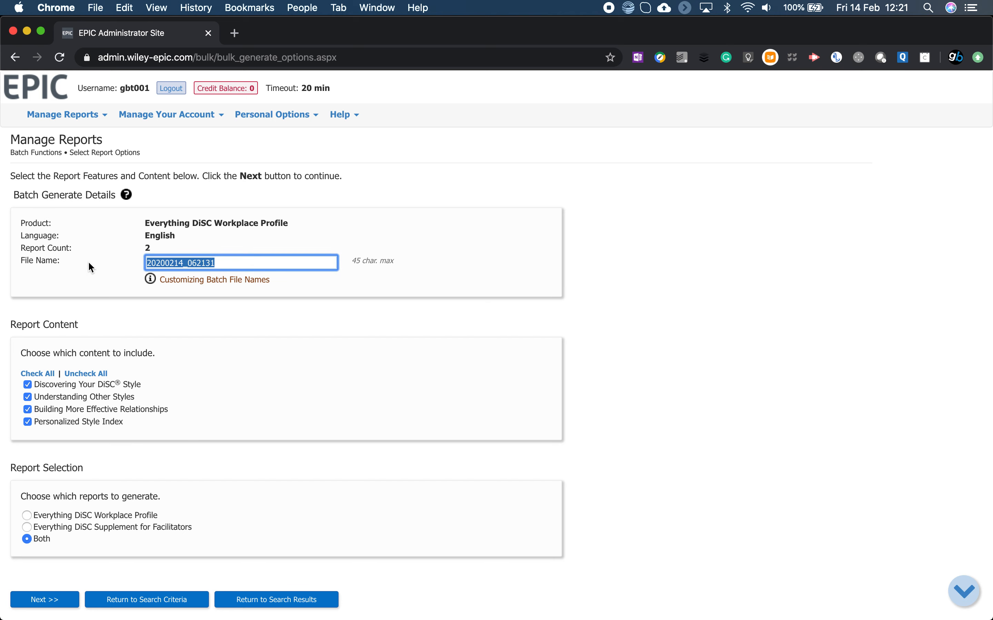
type("GB T")
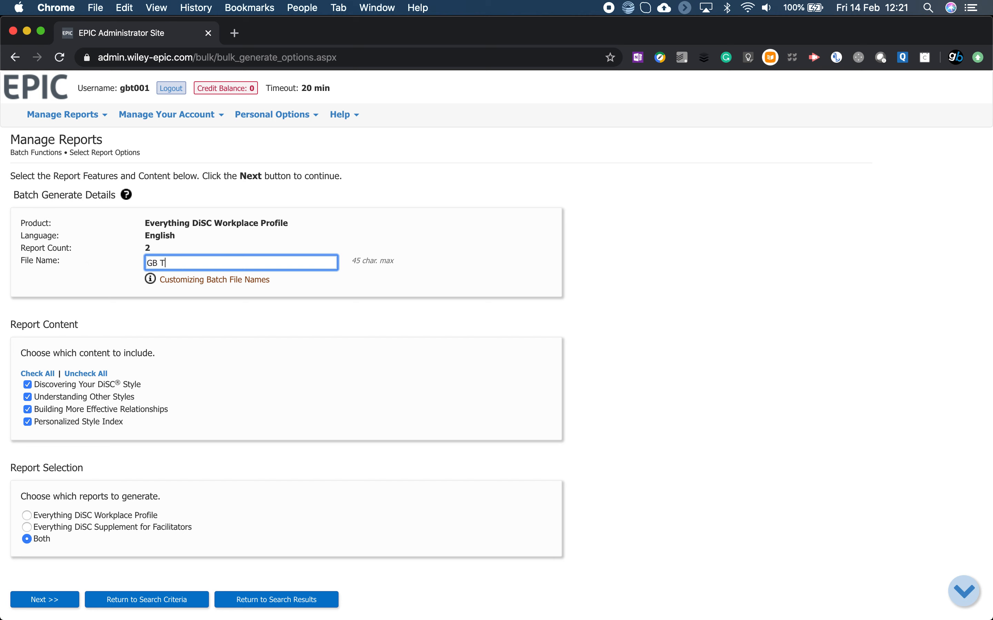
type("raining")
key("BackSpace")
type("g")
left_click(229, 345)
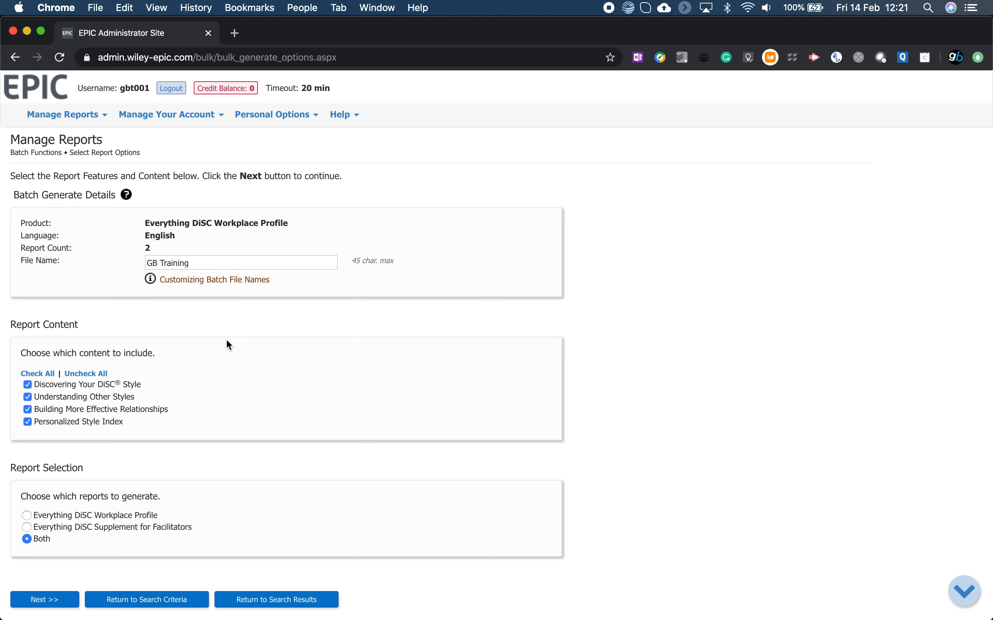
scroll(229, 344, "down", 3)
left_click(62, 517)
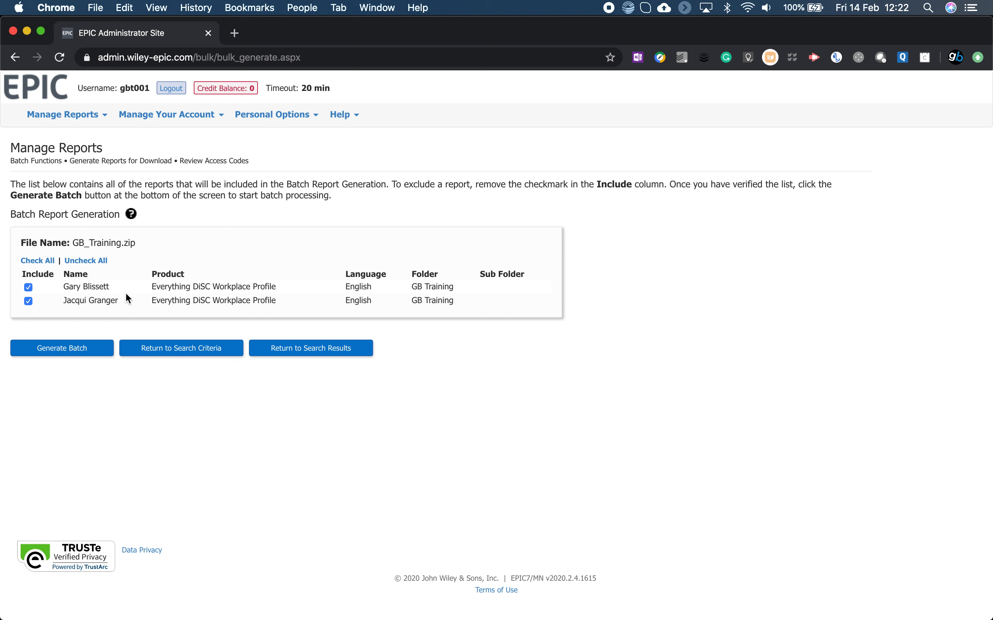
Start generating the batch, accept the estimated waiting time, and open the batch download page.
left_click(85, 354)
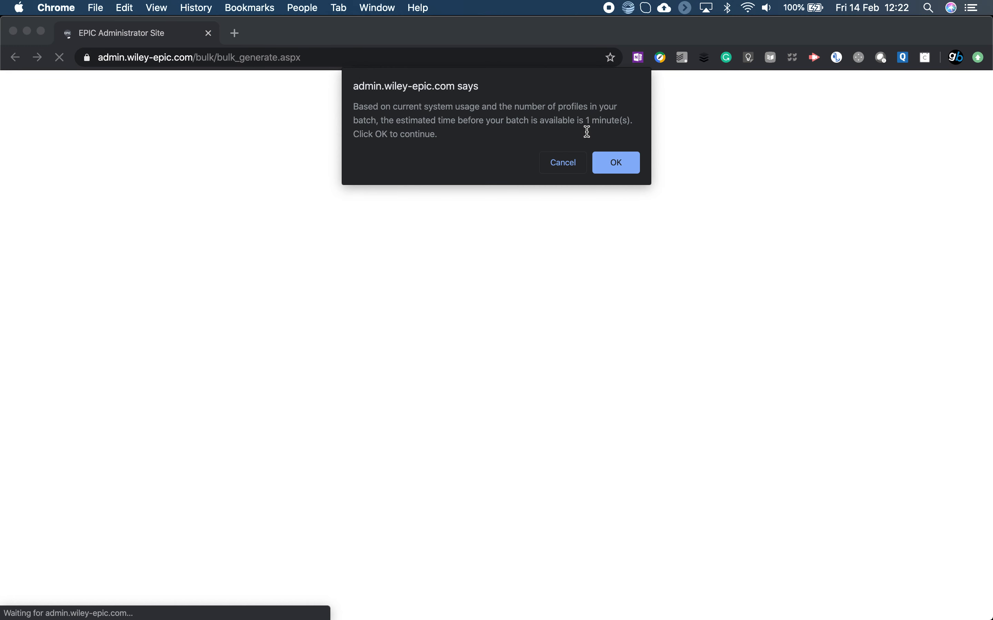
left_click(617, 167)
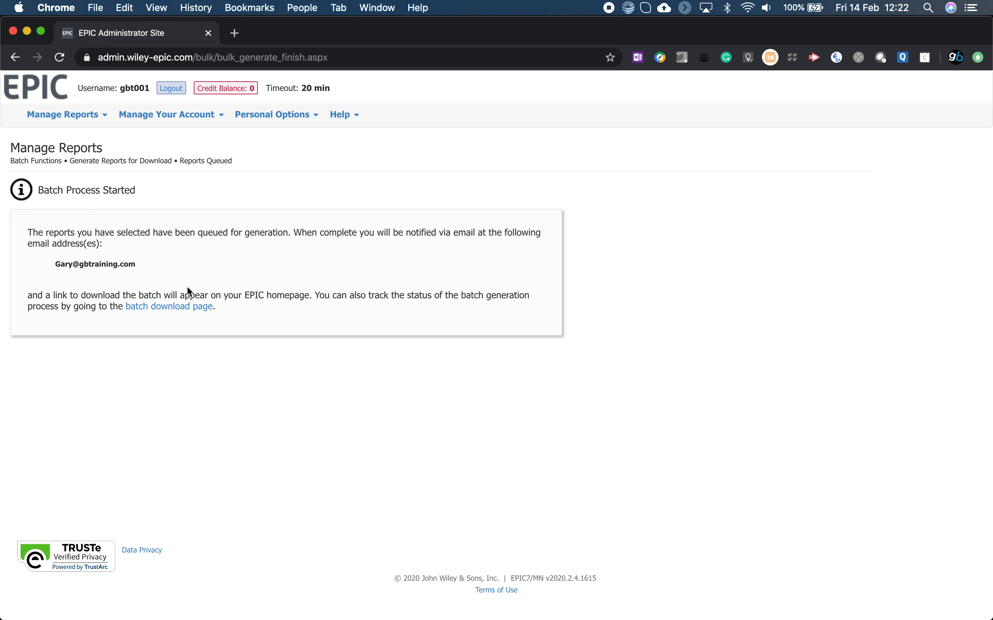
left_click(178, 308)
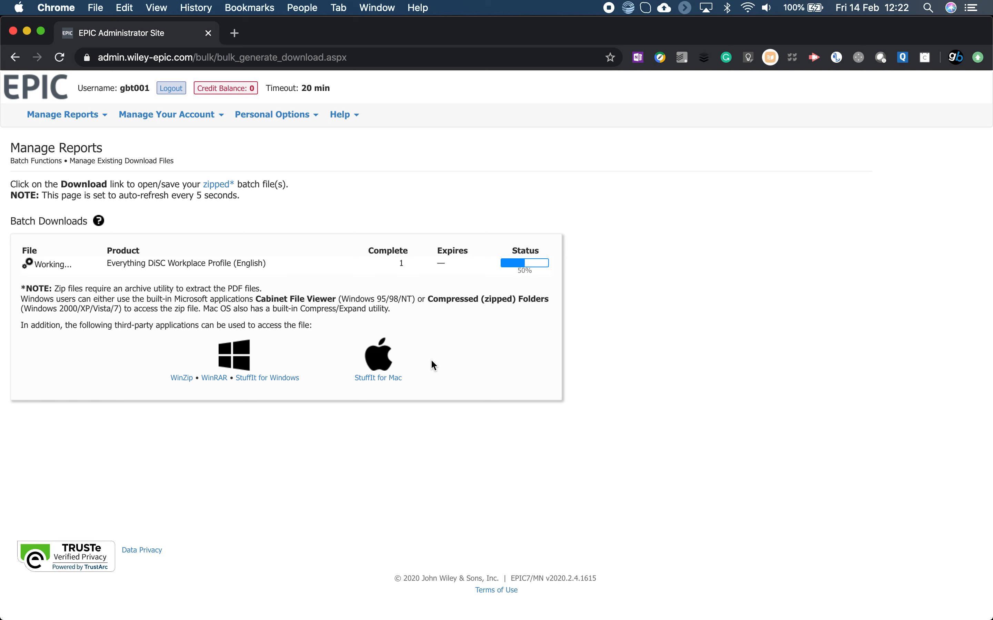
View the search criteria for unassigning access codes and reclaiming credits, and return to the home page.
left_click(61, 92)
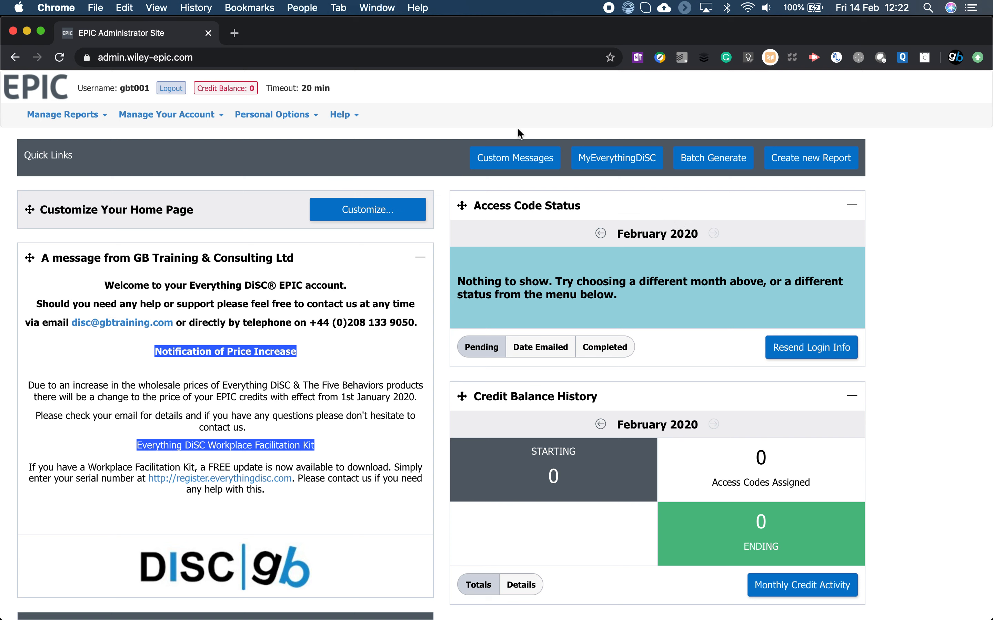
mouse_move(200, 123)
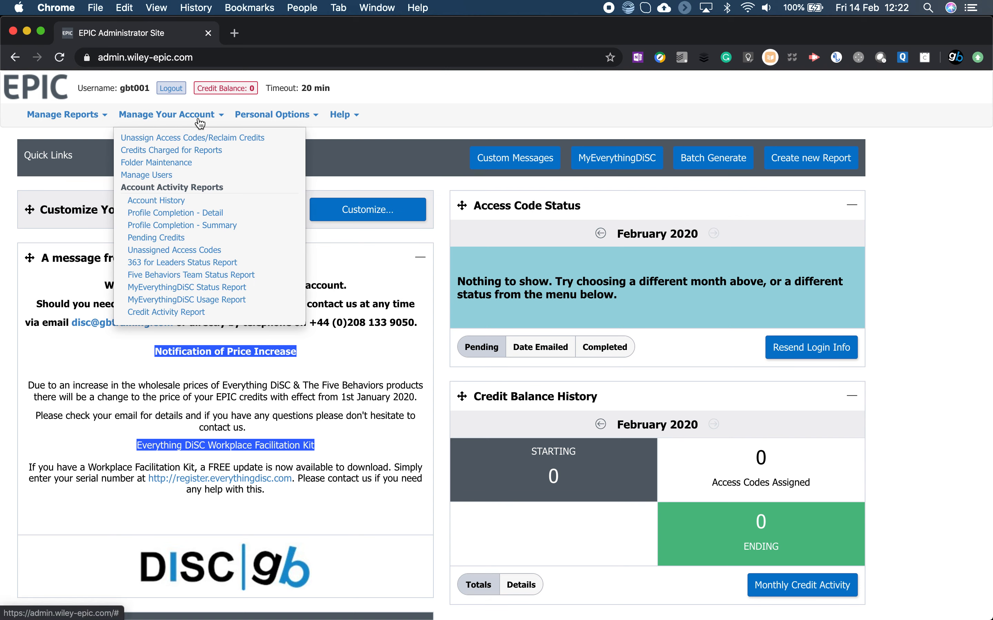
left_click(195, 140)
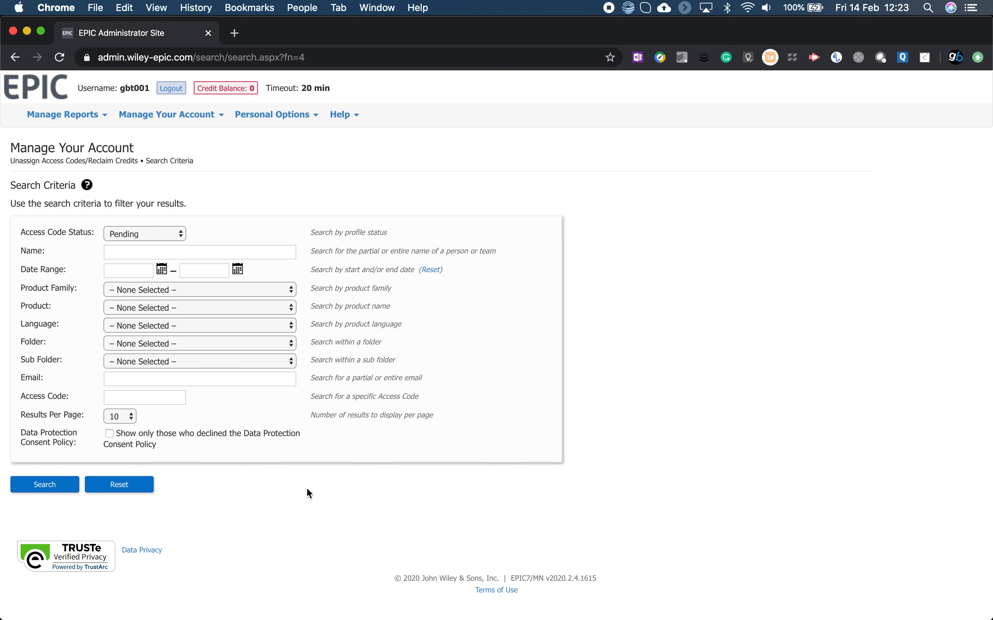
left_click(52, 93)
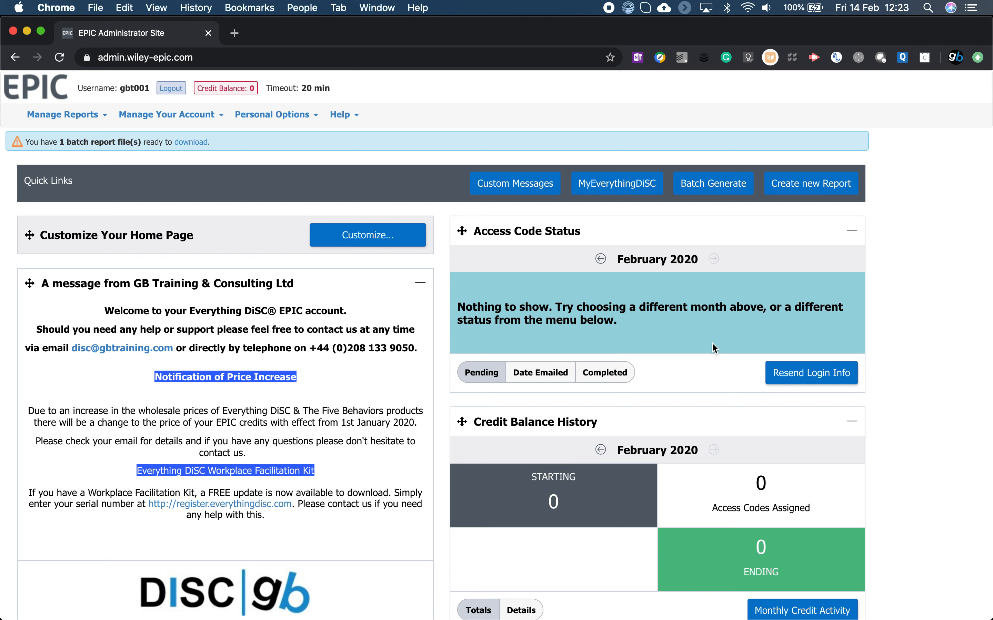
key("super+Tab")
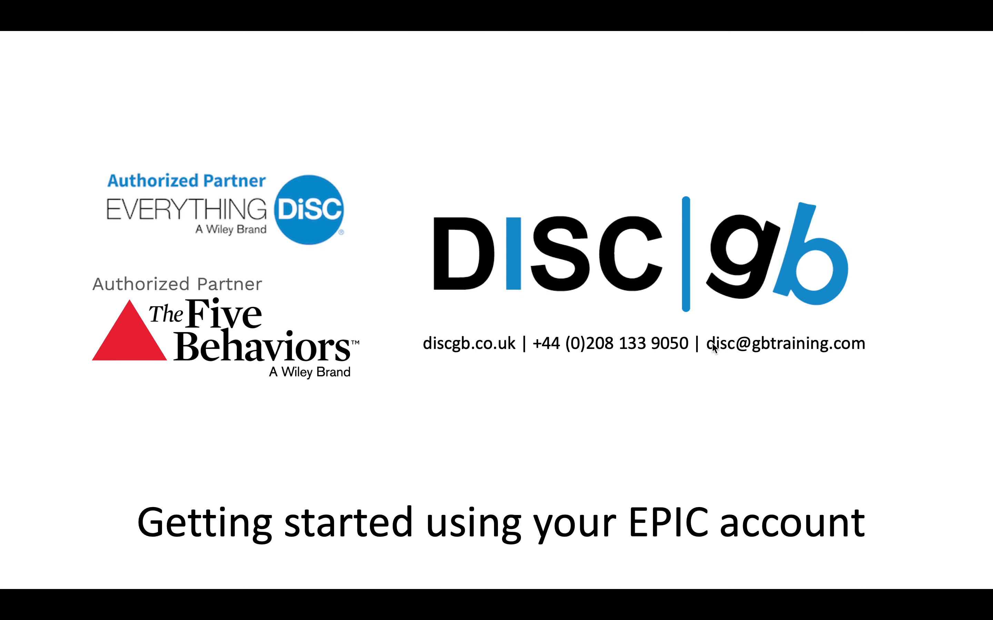